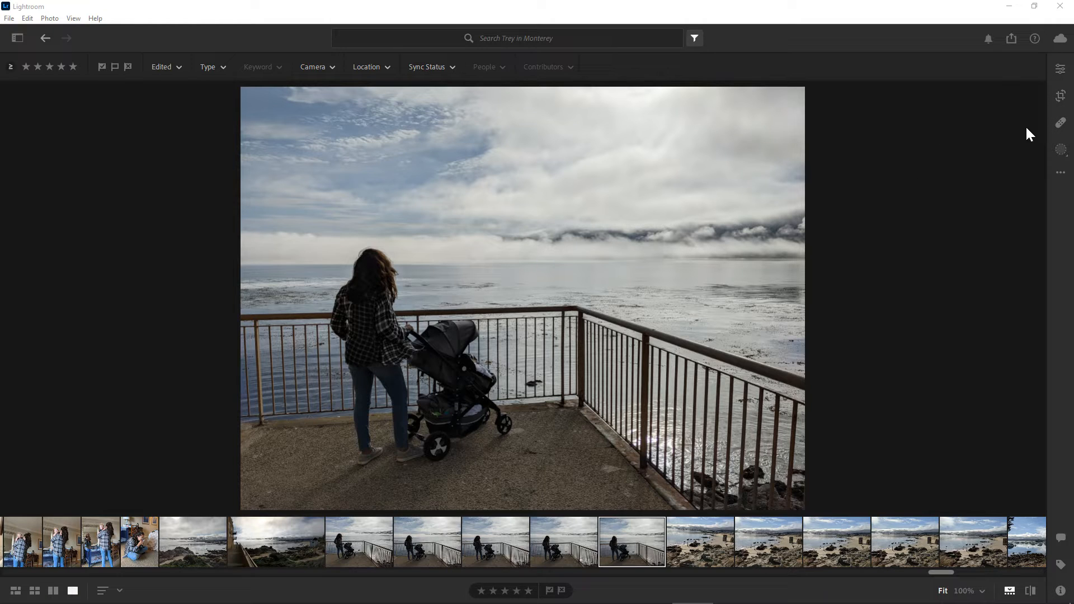
- Open the masking tools, postpone the quick tour, and create a Select Subject mask of the woman and stroller
{"action": "left_click", "coordinate": [1062, 152]}
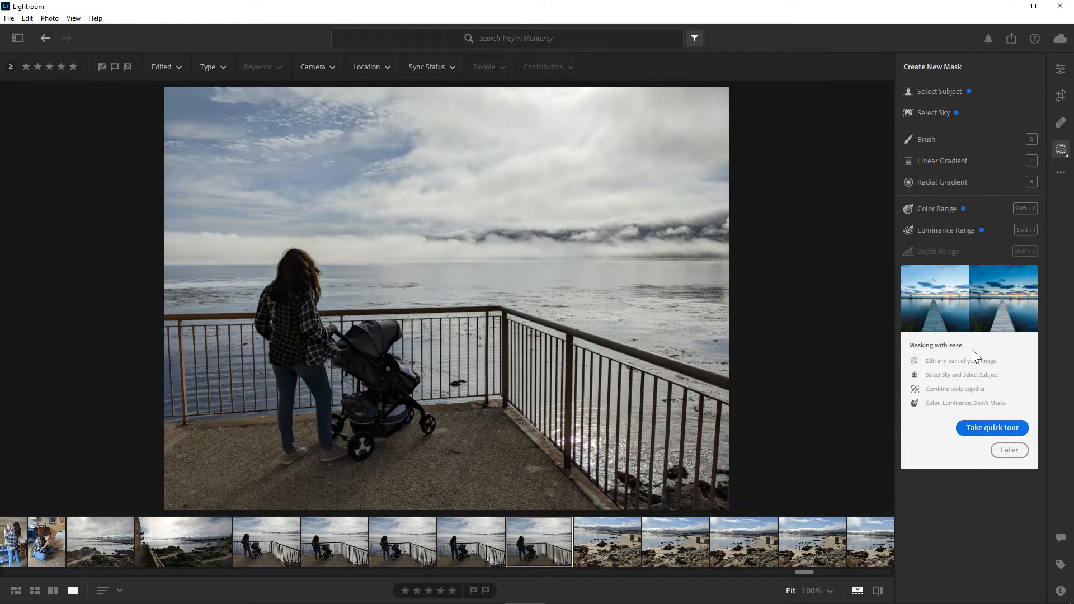
{"action": "left_click", "coordinate": [1009, 451]}
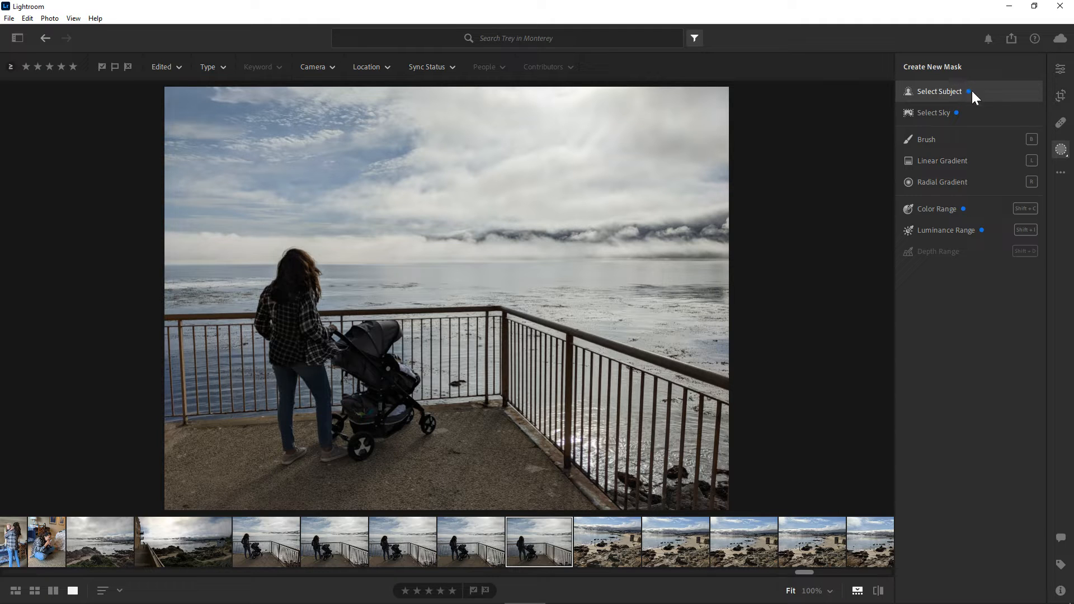
{"action": "left_click", "coordinate": [934, 93]}
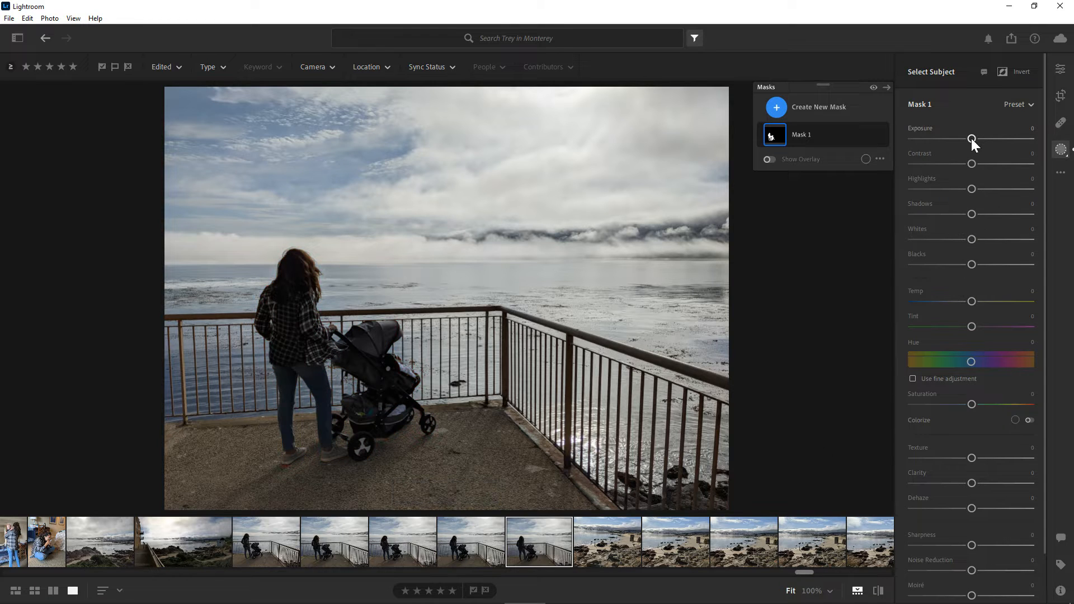
- Set the subject mask's Exposure to +0.96, trying brighter and darker values
{"action": "left_click_drag", "start_coordinate": [972, 139], "coordinate": [986, 139]}
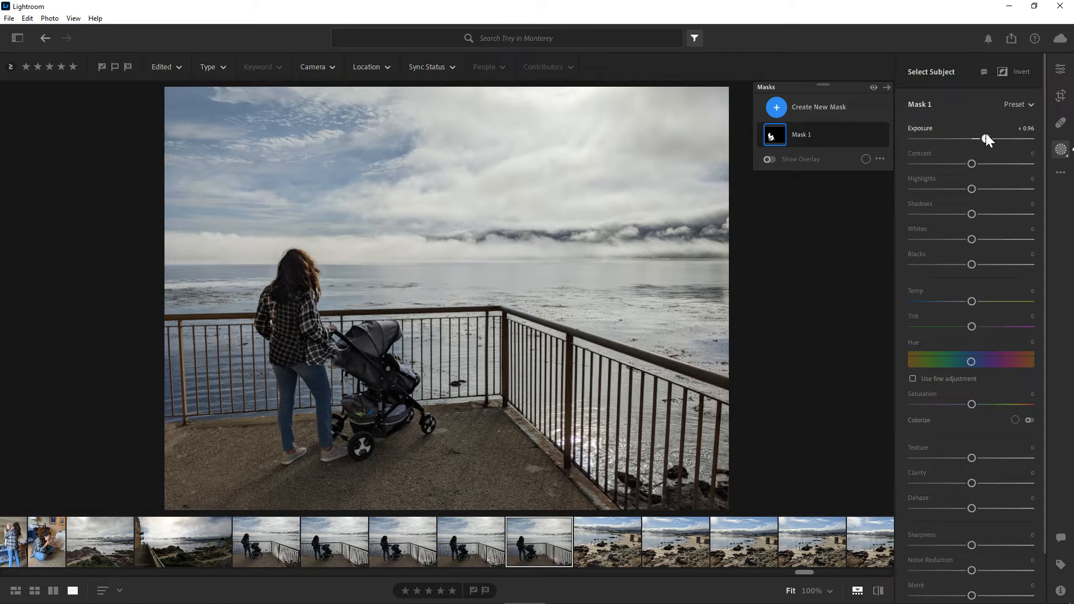
{"action": "left_click_drag", "start_coordinate": [986, 135], "coordinate": [949, 144]}
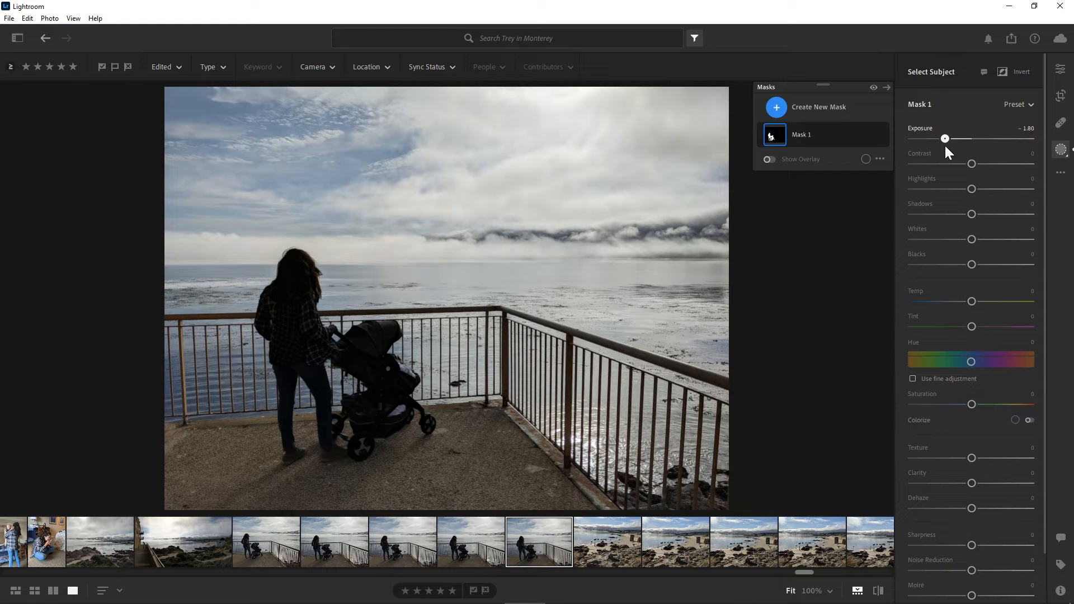
{"action": "left_click_drag", "start_coordinate": [944, 146], "coordinate": [939, 148]}
{"action": "left_click_drag", "start_coordinate": [945, 149], "coordinate": [986, 143]}
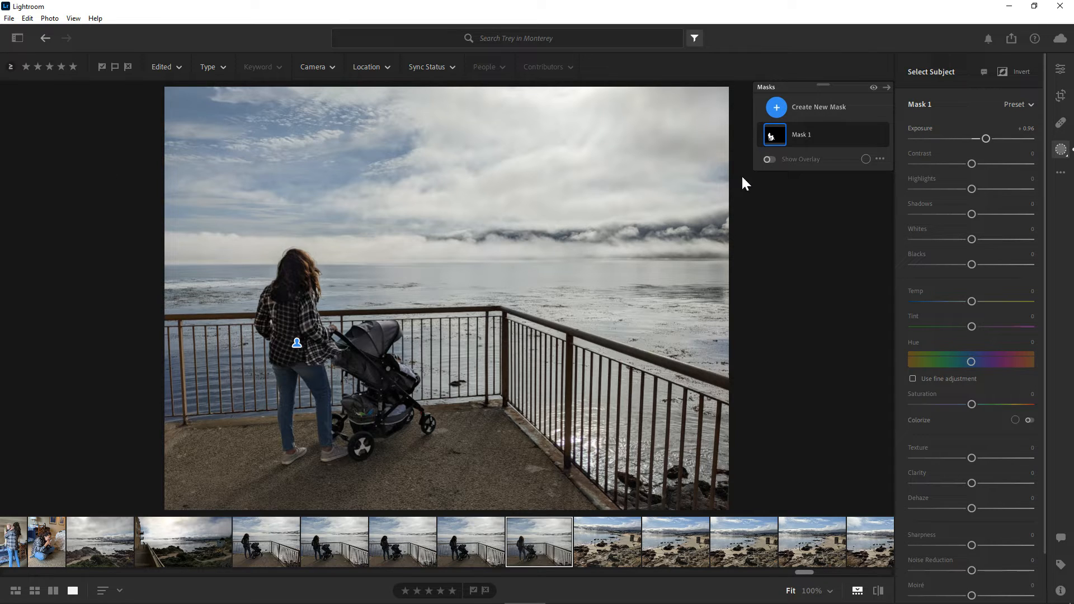
- Create a second mask with Select Sky and set its Temp to -45 for a bluer sky
{"action": "left_click", "coordinate": [777, 107]}
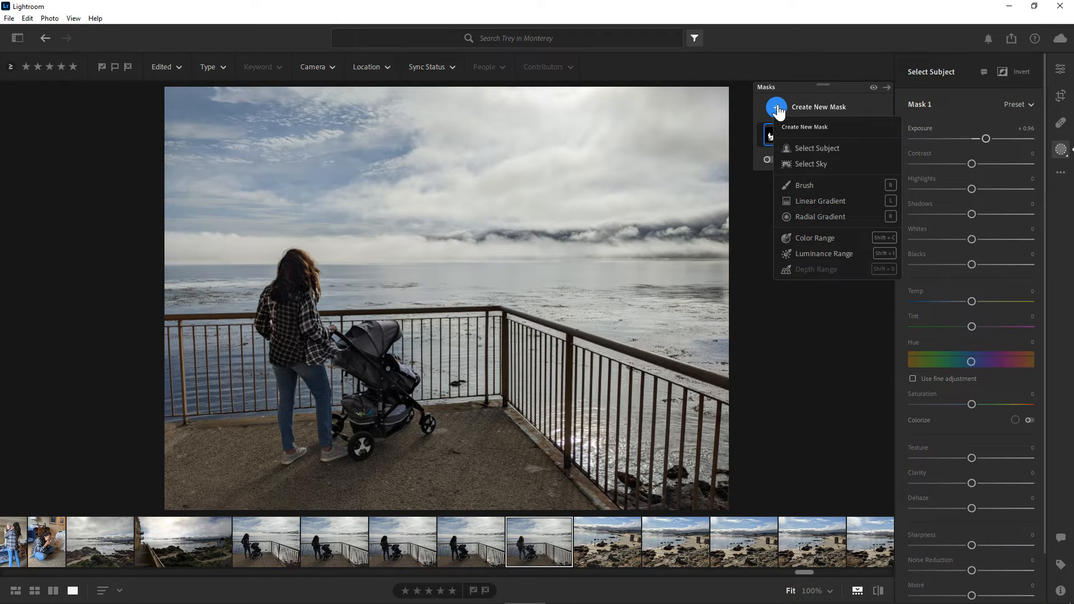
{"action": "left_click", "coordinate": [843, 163]}
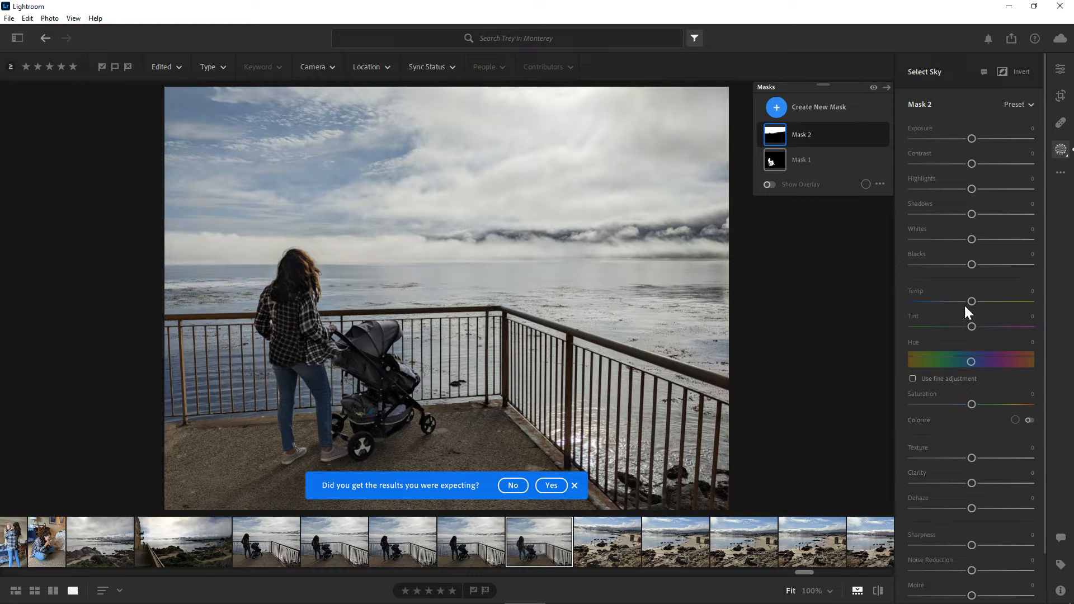
{"action": "left_click_drag", "start_coordinate": [972, 301], "coordinate": [958, 301]}
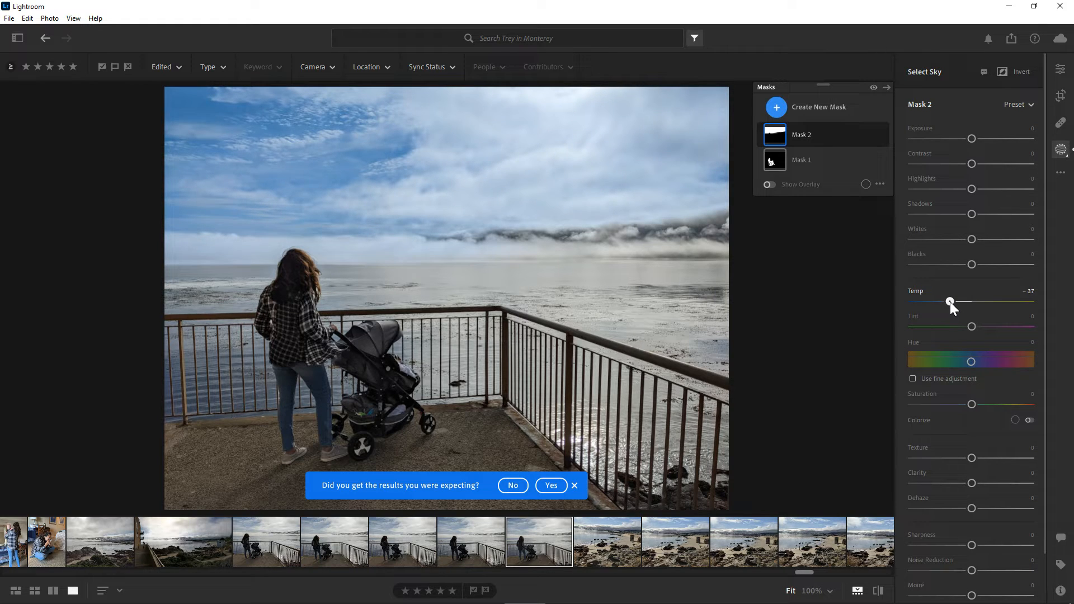
{"action": "left_click_drag", "start_coordinate": [951, 301], "coordinate": [977, 301]}
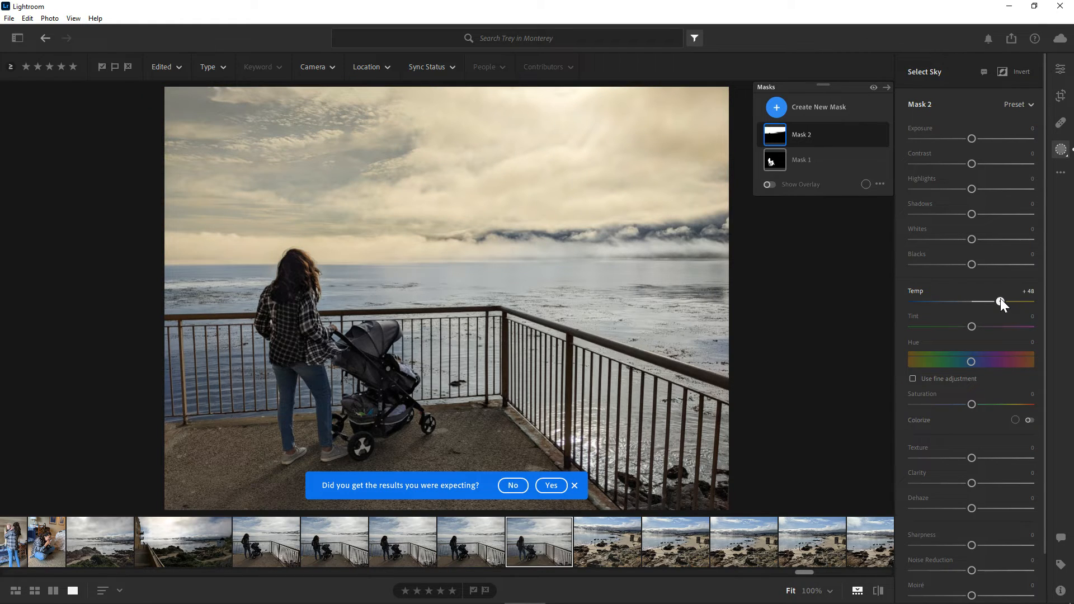
{"action": "left_click_drag", "start_coordinate": [992, 298], "coordinate": [941, 304]}
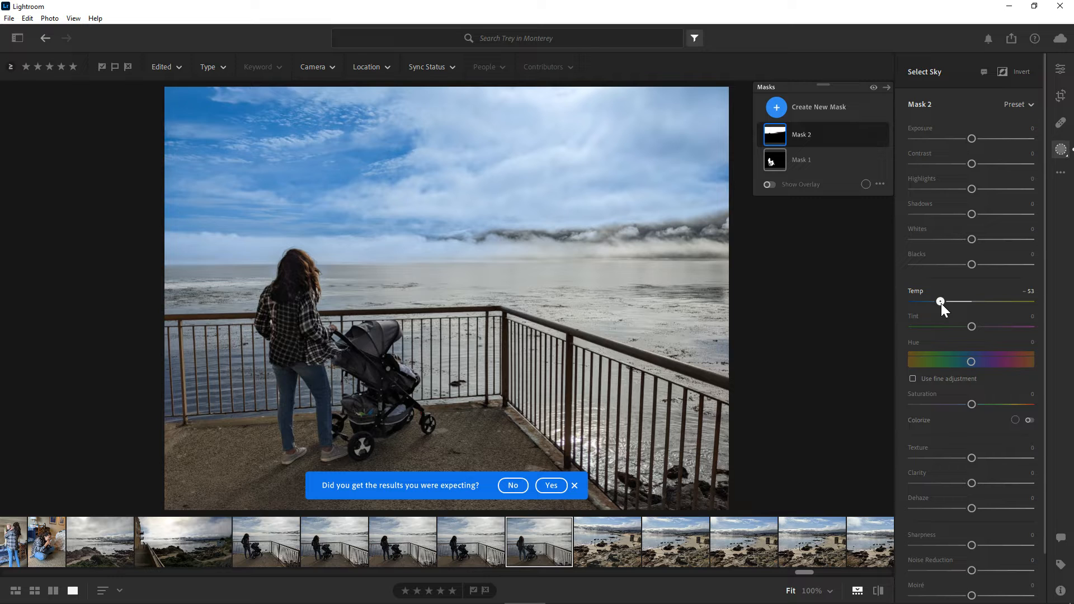
{"action": "left_click_drag", "start_coordinate": [941, 303], "coordinate": [946, 302]}
- Set the sky mask's Exposure to +0.12 and look through its remaining adjustment sliders
{"action": "mouse_move", "coordinate": [972, 139]}
{"action": "left_mouse_down"}
{"action": "mouse_move", "coordinate": [956, 143]}
{"action": "mouse_move", "coordinate": [989, 143]}
{"action": "mouse_move", "coordinate": [975, 144]}
{"action": "left_mouse_up"}
{"action": "scroll", "coordinate": [976, 280], "scroll_direction": "down", "scroll_amount": 1}
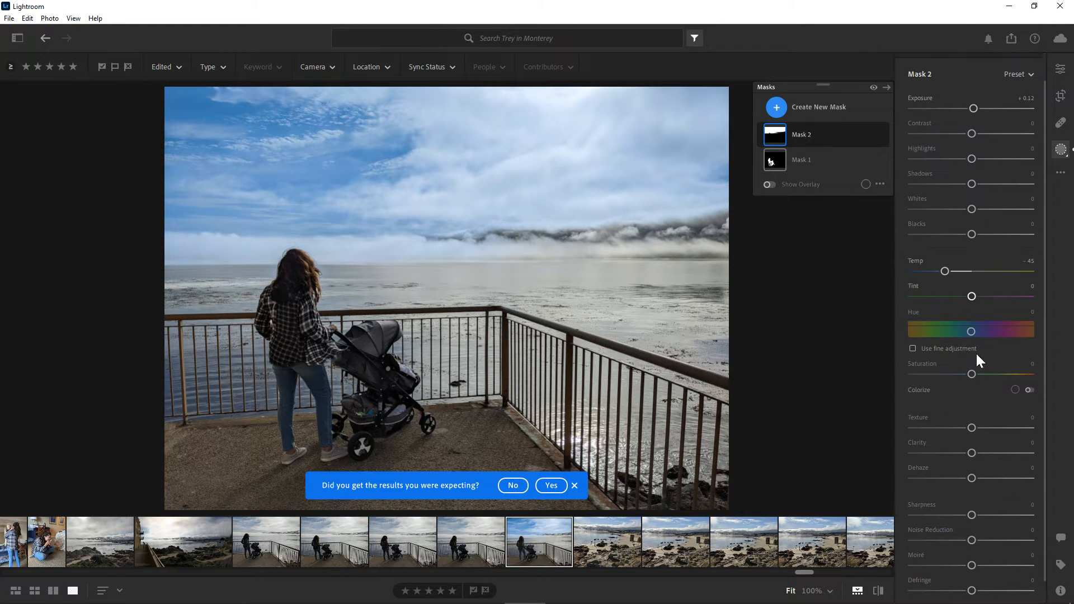
{"action": "scroll", "coordinate": [945, 324], "scroll_direction": "down", "scroll_amount": 1}
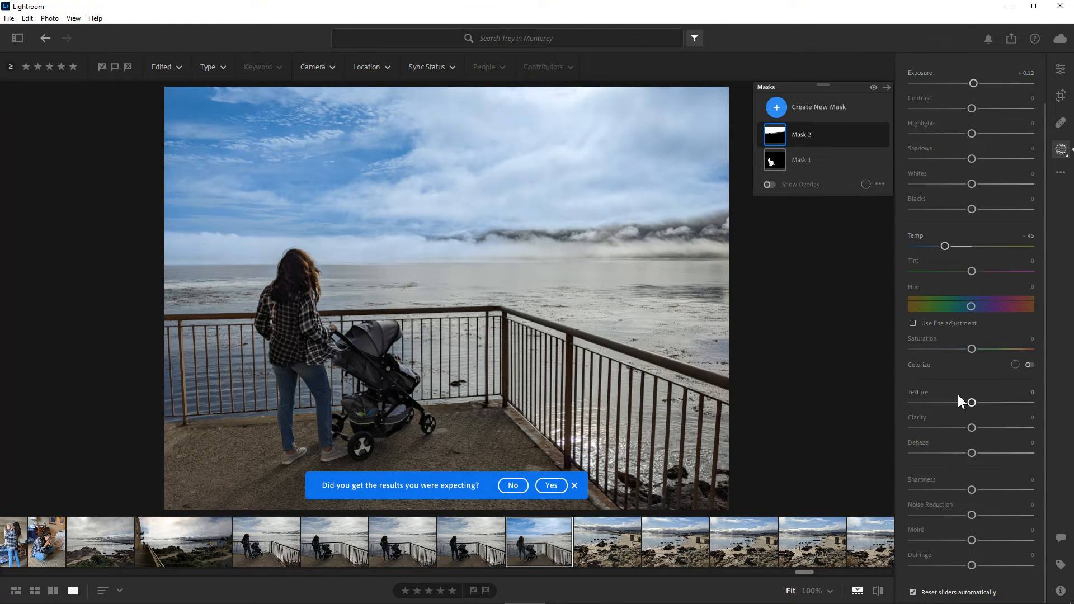
{"action": "scroll", "coordinate": [958, 395], "scroll_direction": "up", "scroll_amount": 2}
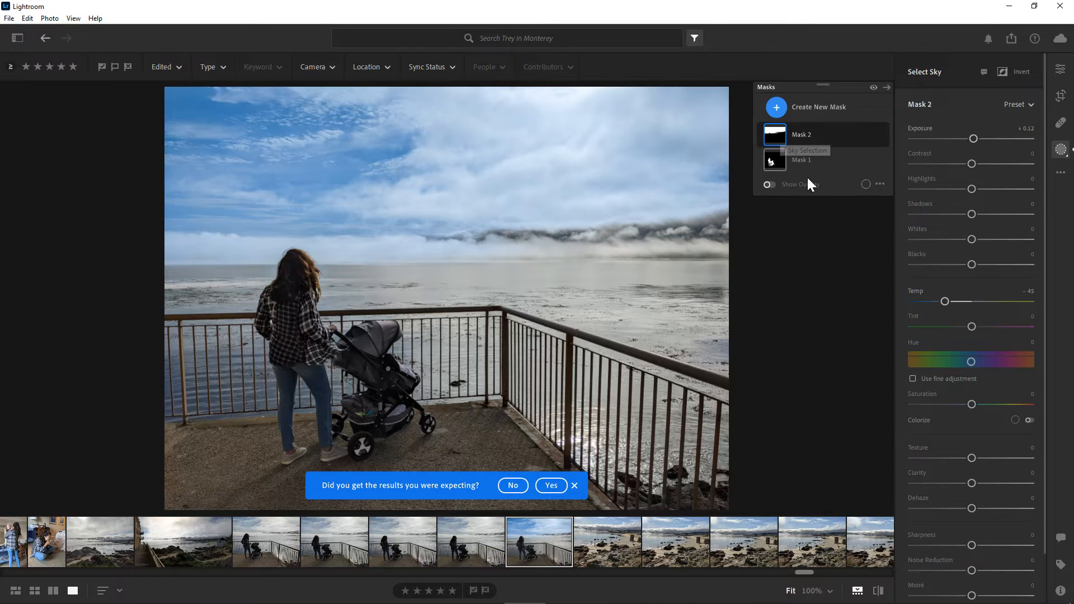
- Create a separate brush mask with brush size 7.5 and paint over the distant mountains along the horizon
{"action": "left_click", "coordinate": [777, 108]}
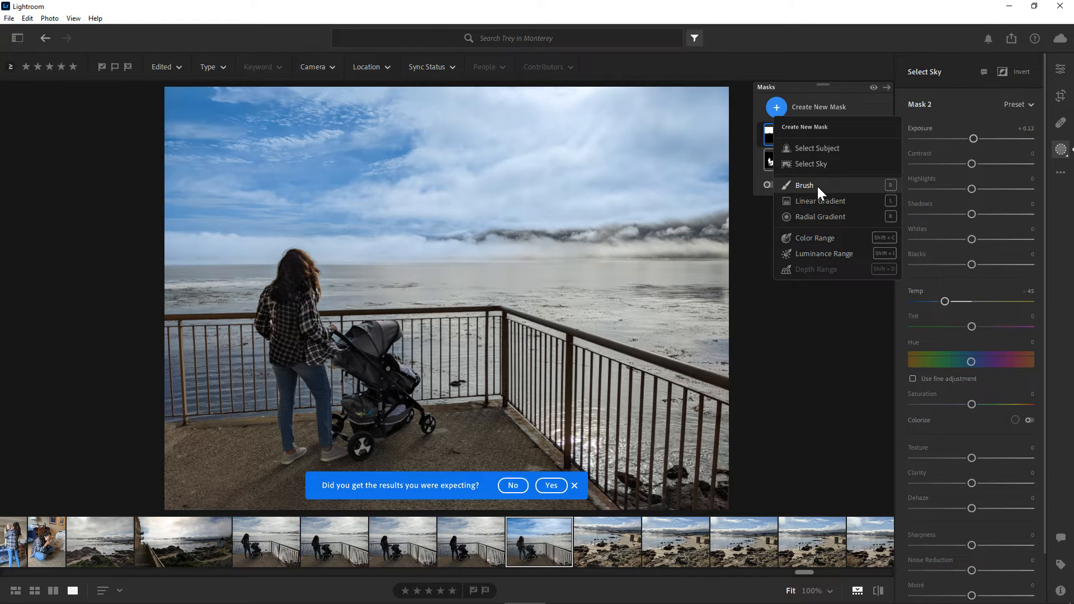
{"action": "left_click", "coordinate": [768, 133]}
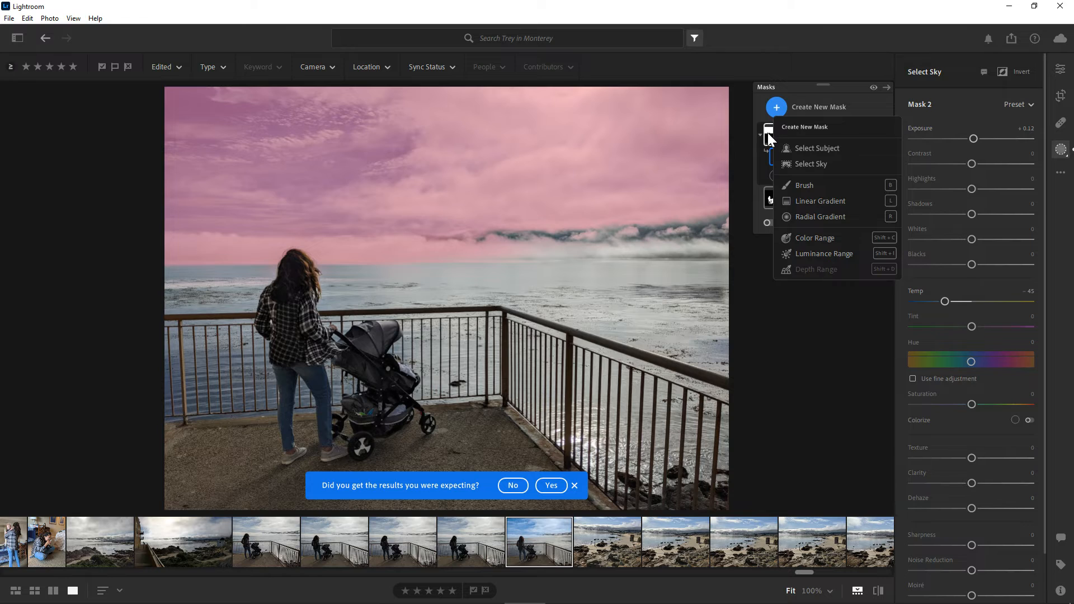
{"action": "left_click", "coordinate": [783, 108]}
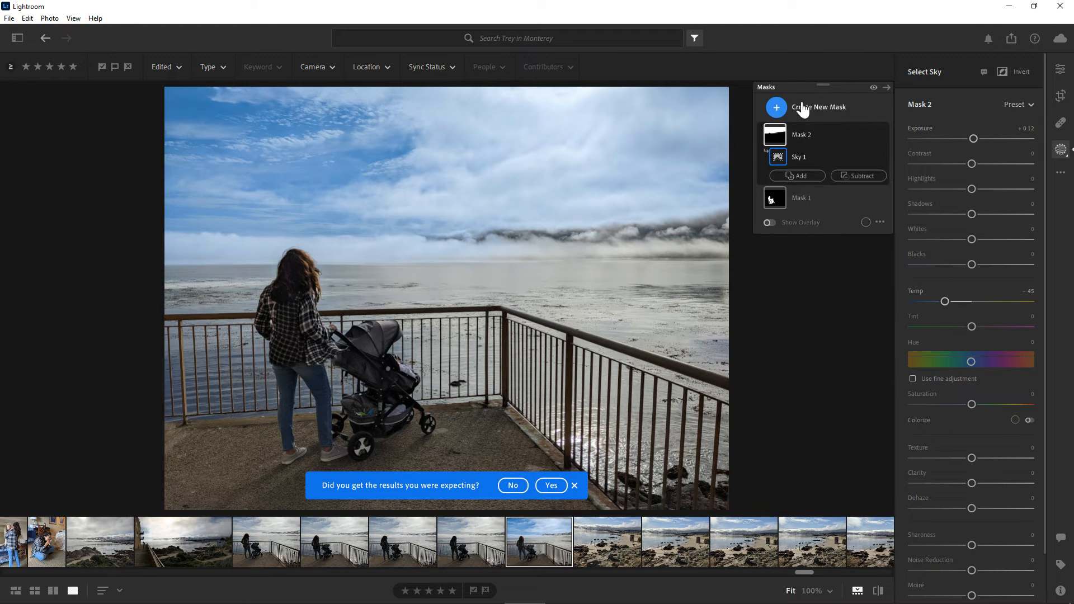
{"action": "left_click", "coordinate": [794, 175]}
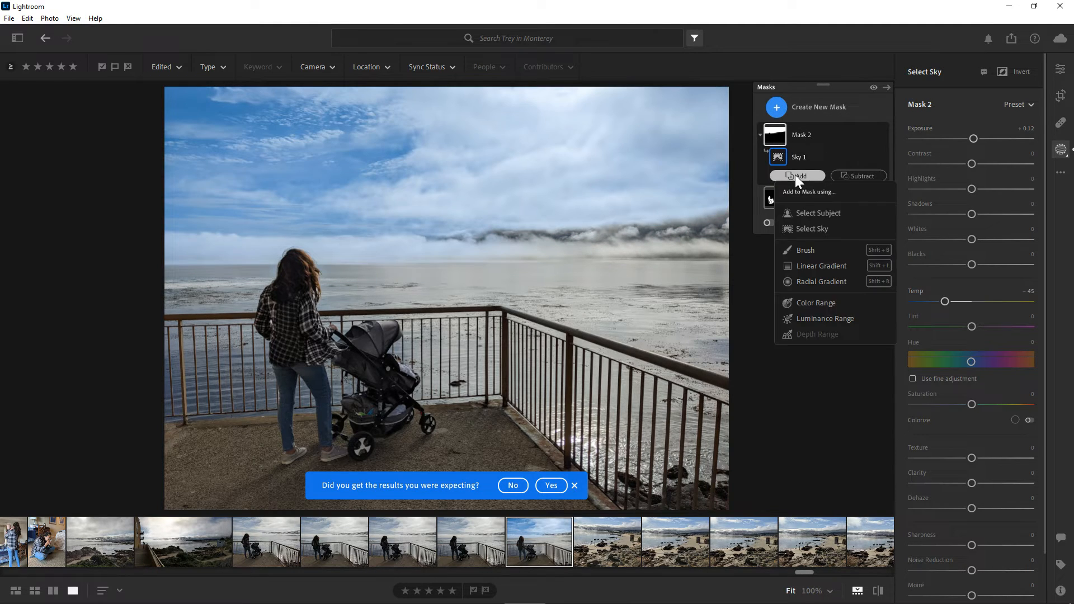
{"action": "left_click", "coordinate": [818, 252]}
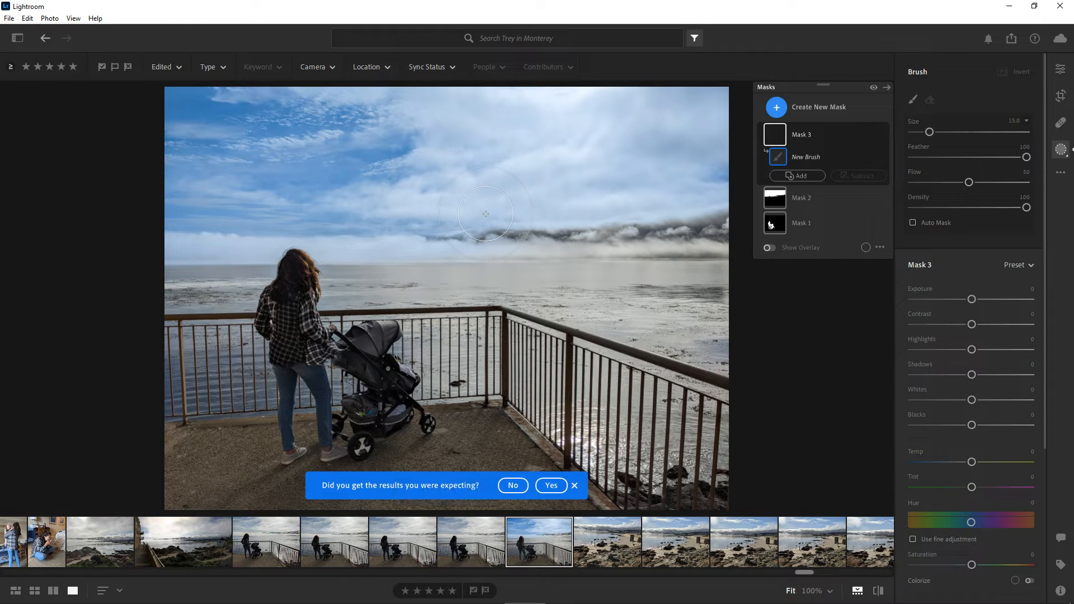
{"action": "scroll", "coordinate": [486, 229], "scroll_direction": "down", "scroll_amount": 3}
{"action": "scroll", "coordinate": [486, 228], "scroll_direction": "down", "scroll_amount": 4}
{"action": "left_click_drag", "start_coordinate": [921, 131], "coordinate": [921, 131]}
{"action": "mouse_move", "coordinate": [496, 222]}
{"action": "left_mouse_down"}
{"action": "mouse_move", "coordinate": [476, 232]}
{"action": "mouse_move", "coordinate": [720, 226]}
{"action": "left_mouse_up"}
{"action": "left_click_drag", "start_coordinate": [627, 249], "coordinate": [414, 254]}
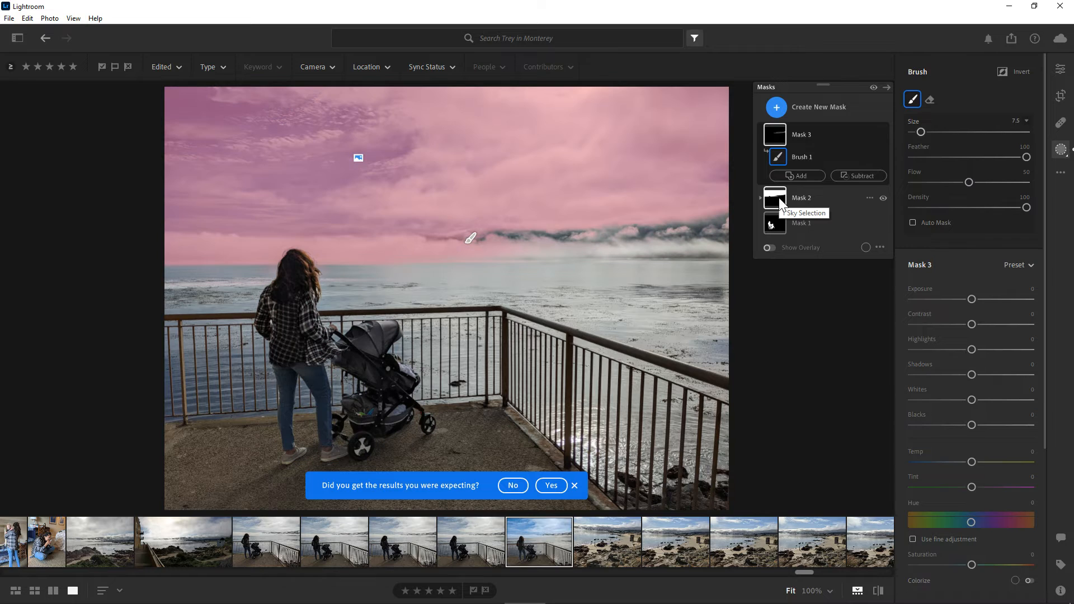
- Add a Select Sky selection to the brushed mountain mask
{"action": "left_click", "coordinate": [805, 176]}
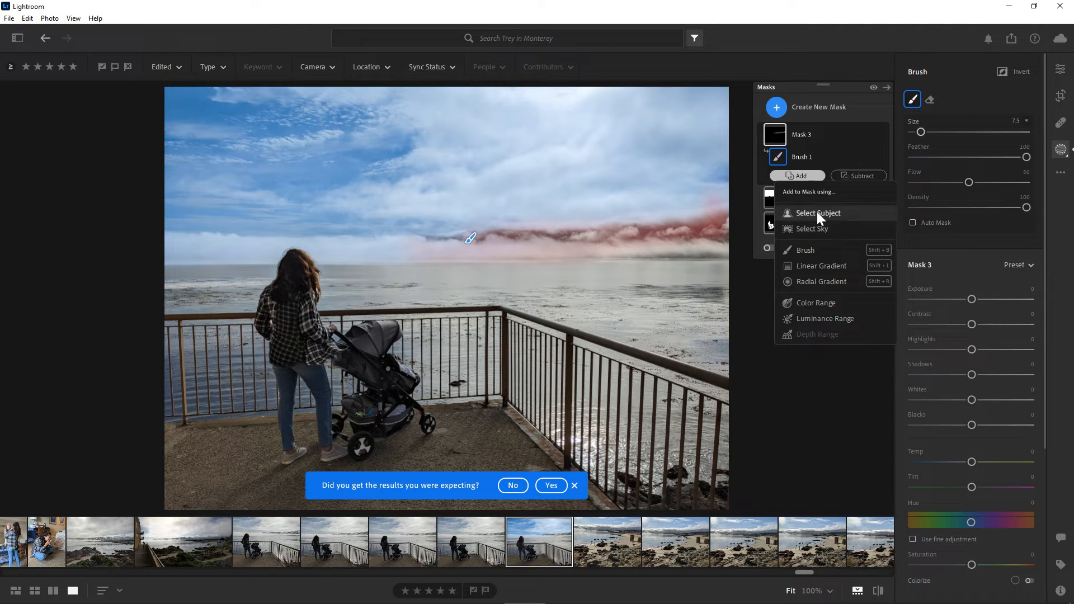
{"action": "left_click", "coordinate": [819, 227]}
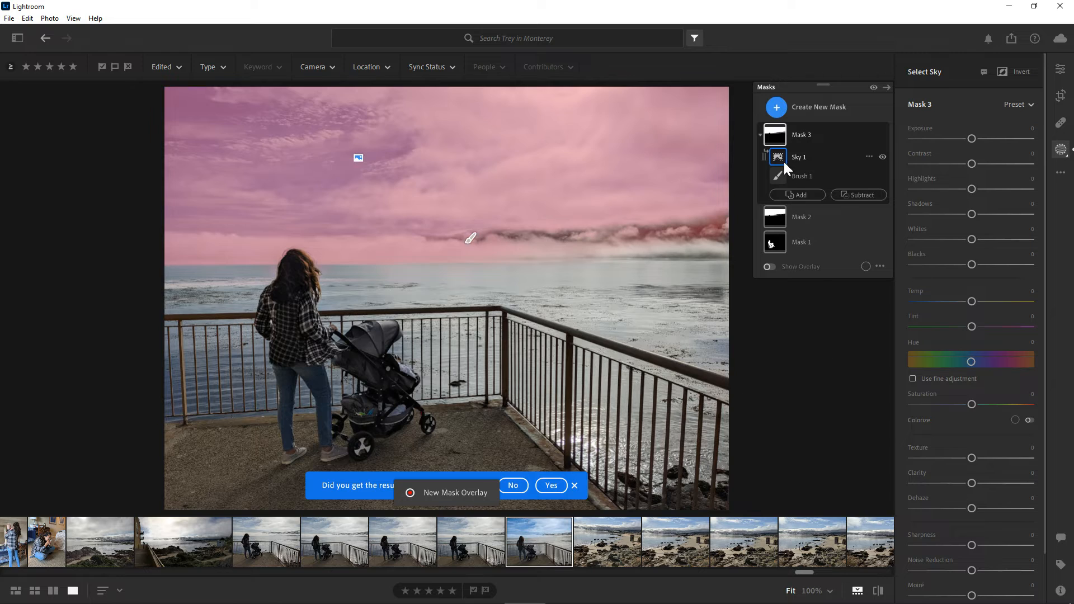
{"action": "left_click", "coordinate": [767, 105]}
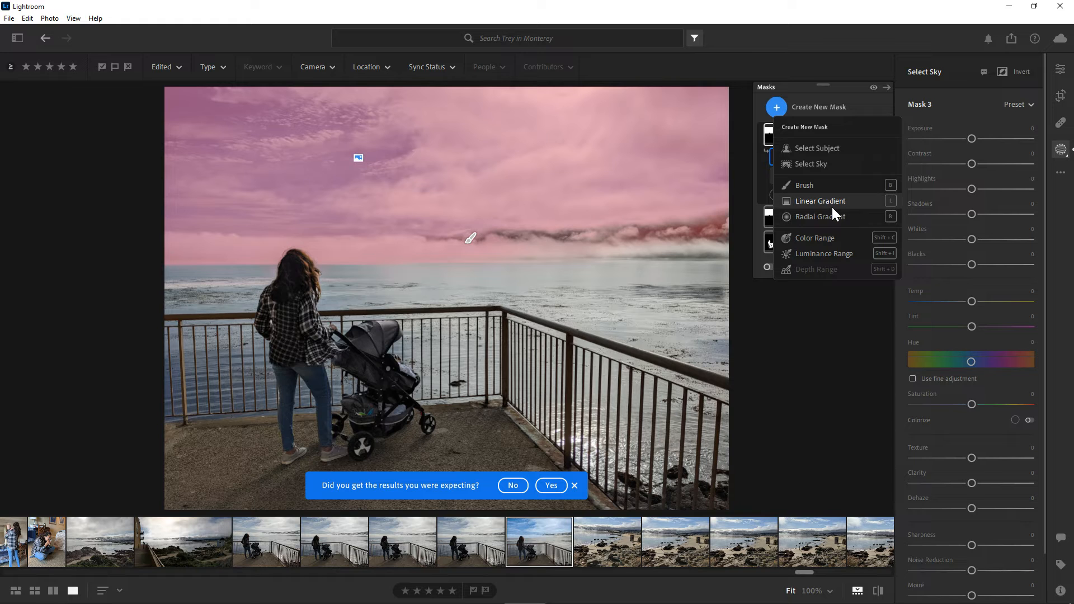
- Browse the neighbouring beach photos and open the fourth one in the filmstrip
{"action": "left_click", "coordinate": [600, 532]}
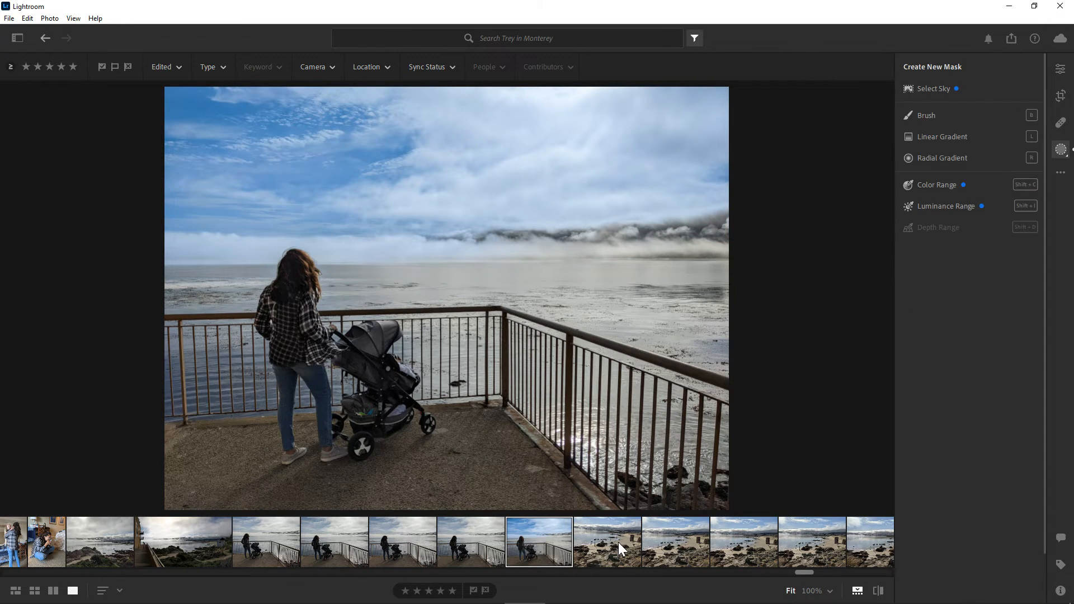
{"action": "left_click", "coordinate": [680, 539]}
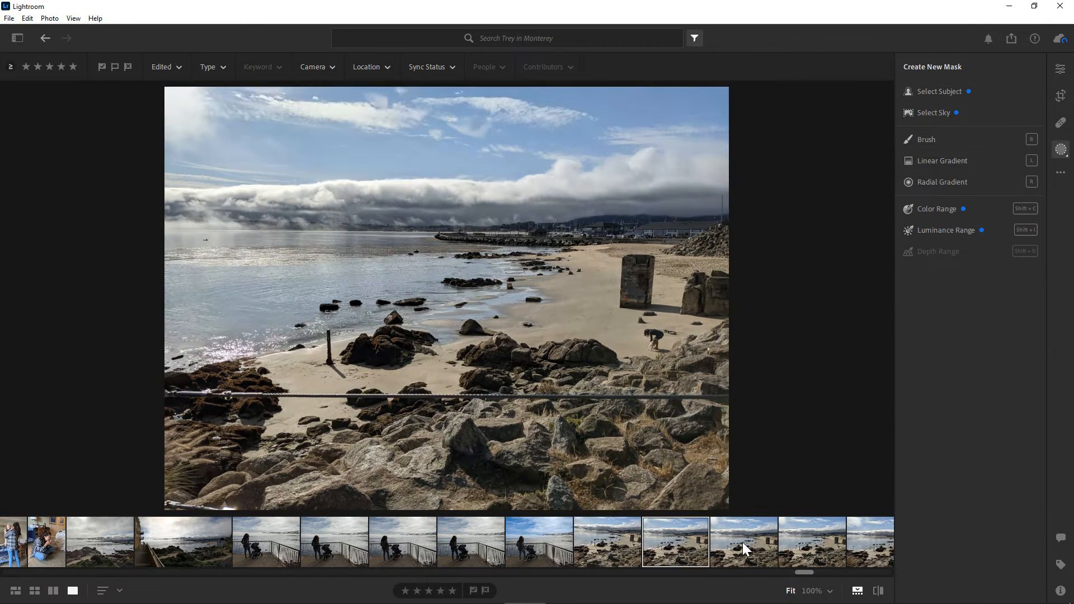
{"action": "left_click", "coordinate": [744, 542]}
{"action": "left_click", "coordinate": [807, 538]}
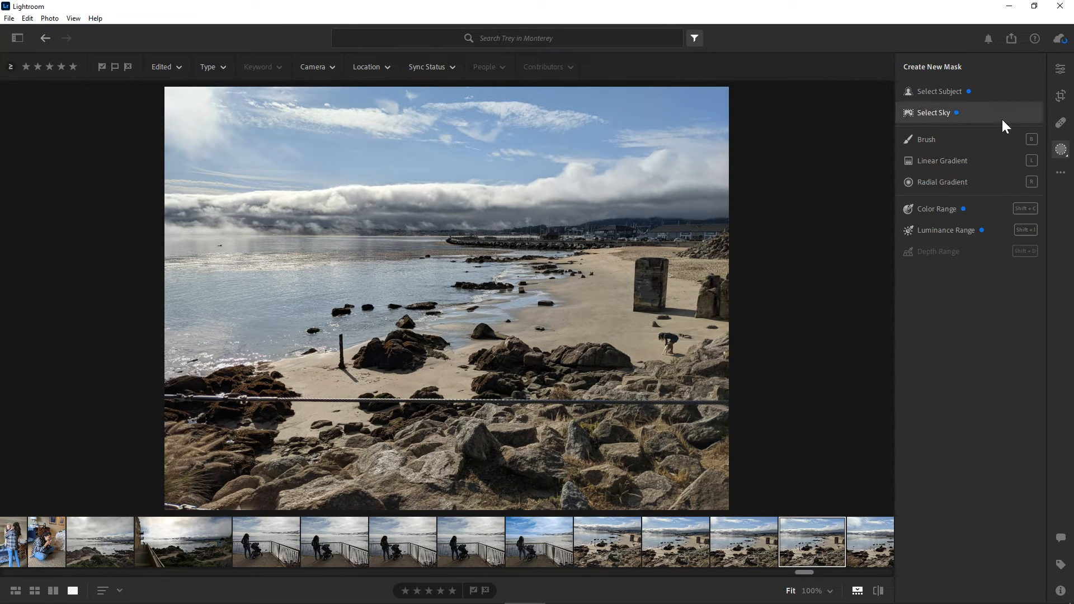
- Create a radial gradient mask centred around the person bending down on the sand
{"action": "left_click", "coordinate": [959, 182]}
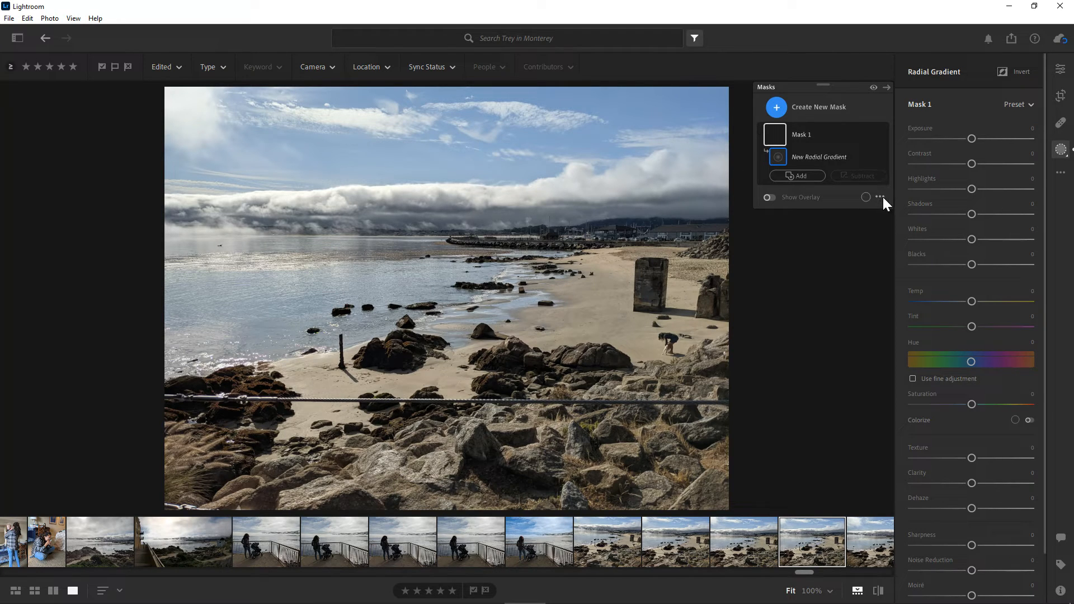
{"action": "left_click", "coordinate": [804, 174]}
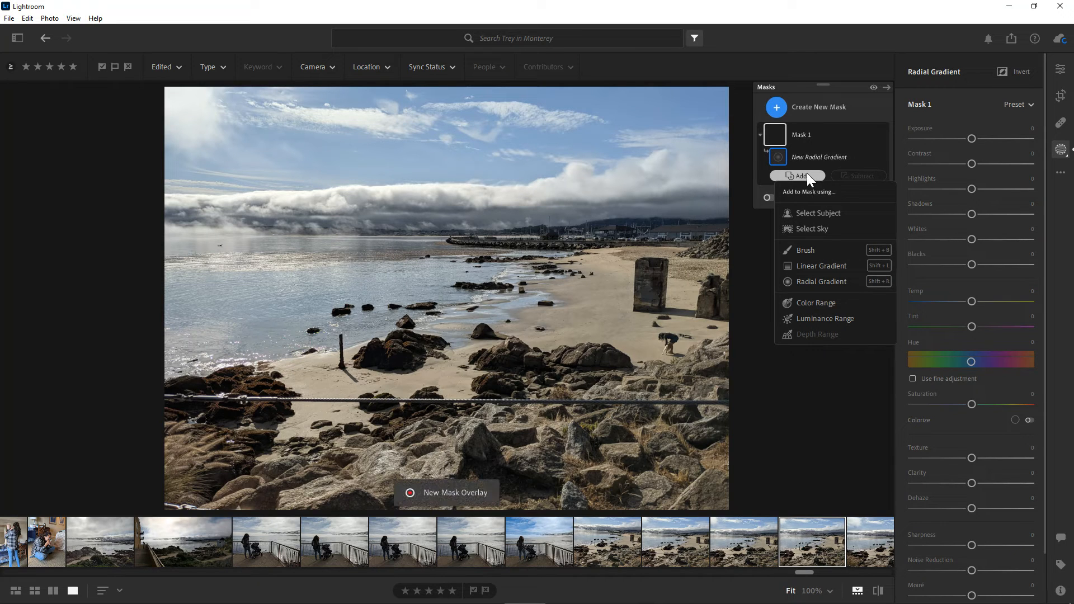
{"action": "left_click", "coordinate": [779, 157]}
{"action": "left_click", "coordinate": [796, 175]}
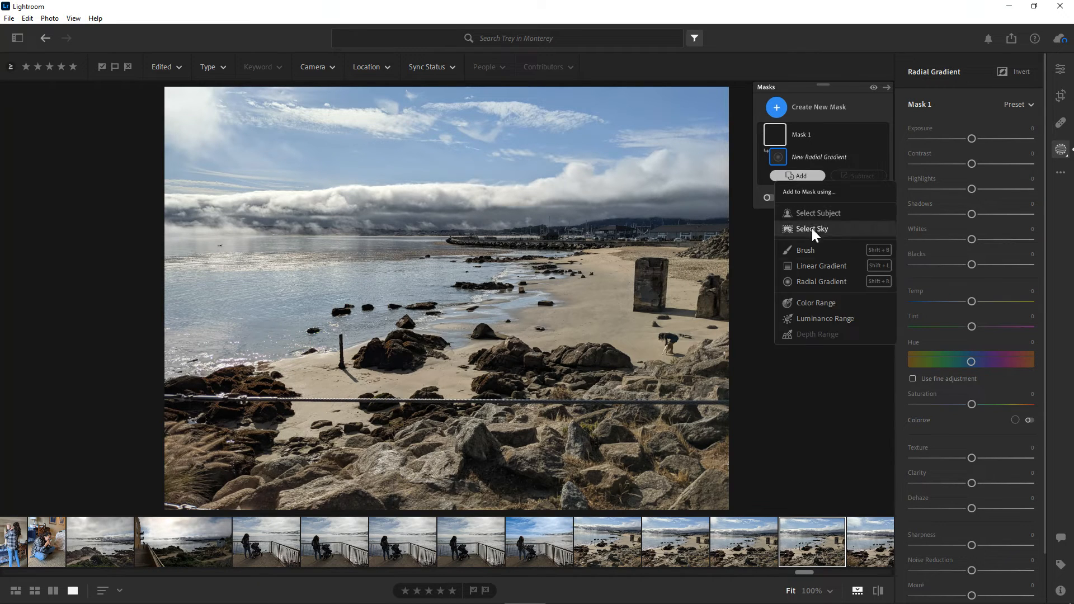
{"action": "left_click", "coordinate": [827, 288]}
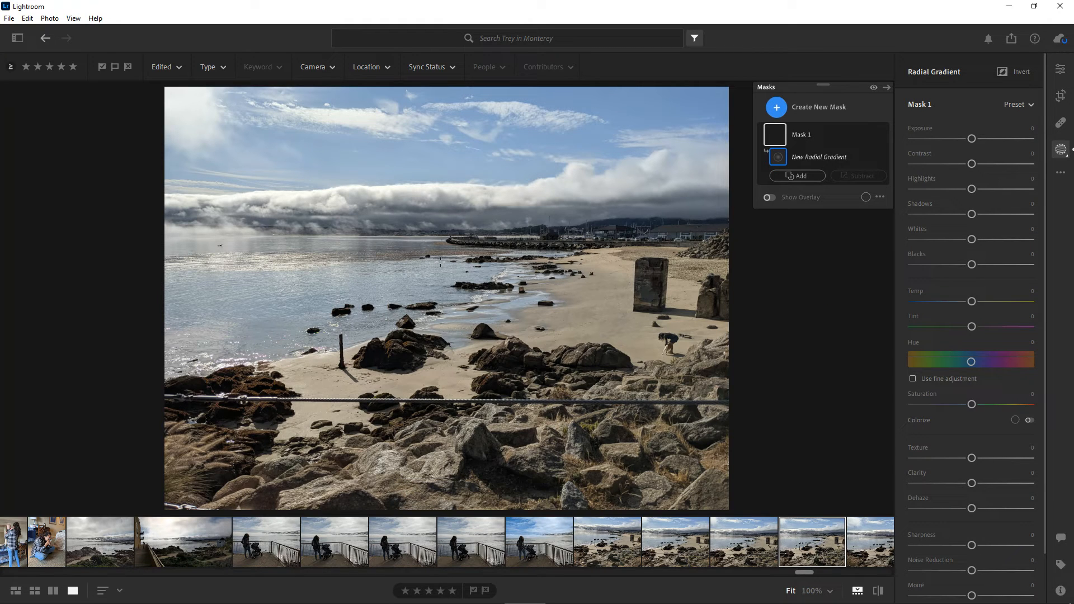
{"action": "left_click_drag", "start_coordinate": [459, 265], "coordinate": [383, 196]}
{"action": "left_click_drag", "start_coordinate": [596, 312], "coordinate": [679, 345]}
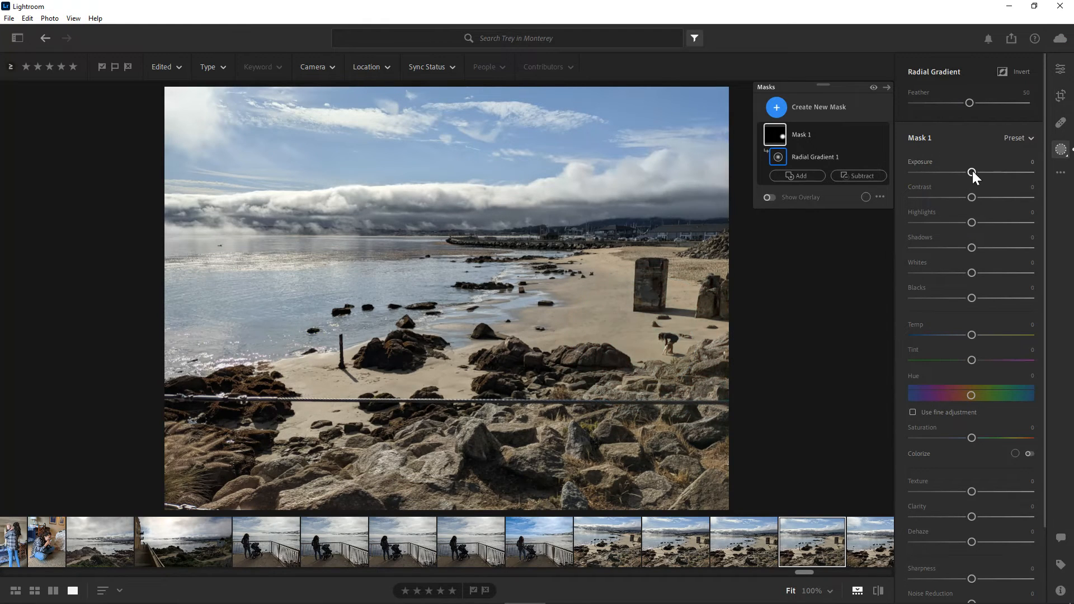
- Try a slight Exposure change on the radial gradient mask and reset it to 0
{"action": "mouse_move", "coordinate": [971, 171]}
{"action": "left_mouse_down"}
{"action": "mouse_move", "coordinate": [938, 172]}
{"action": "mouse_move", "coordinate": [974, 174]}
{"action": "left_mouse_up"}
{"action": "left_click", "coordinate": [1032, 161]}
{"action": "left_click", "coordinate": [1026, 161]}
{"action": "left_click", "coordinate": [1023, 162]}
{"action": "key", "text": "Return"}
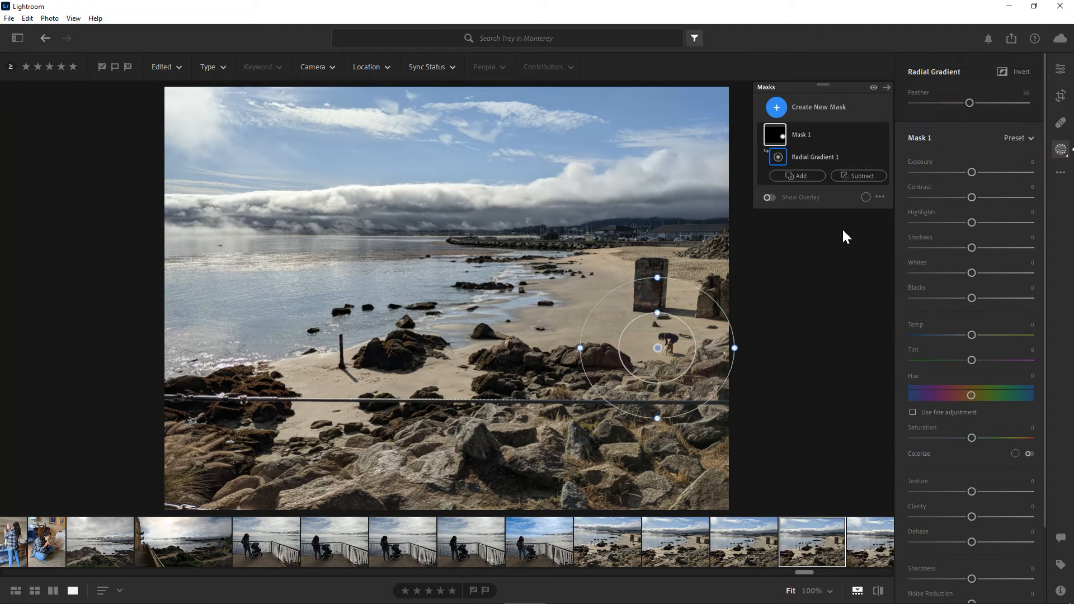
{"action": "right_click", "coordinate": [643, 331]}
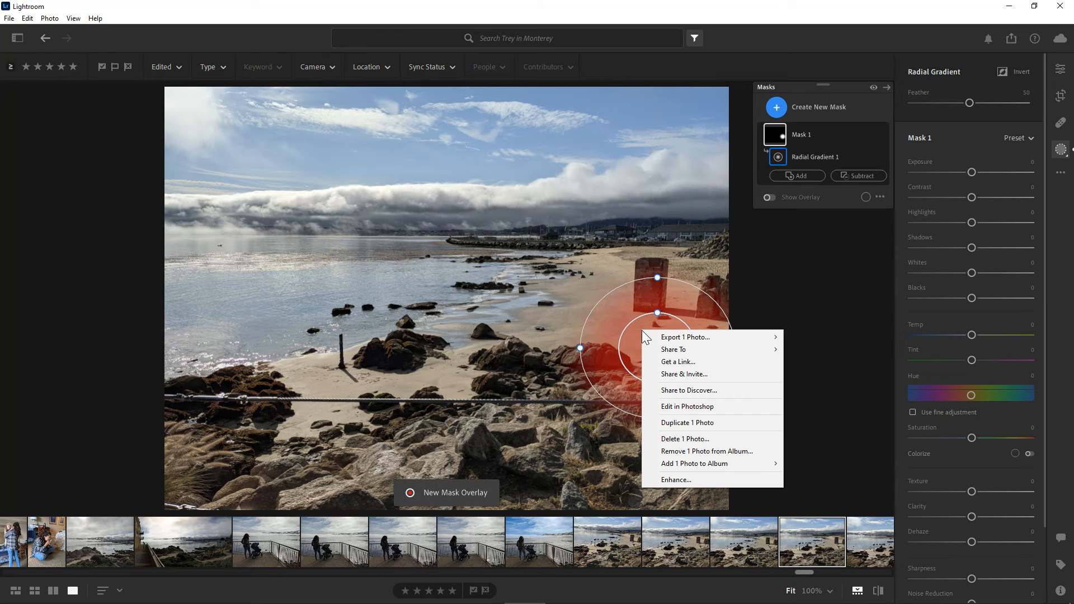
{"action": "left_click", "coordinate": [658, 317]}
{"action": "right_click", "coordinate": [674, 320]}
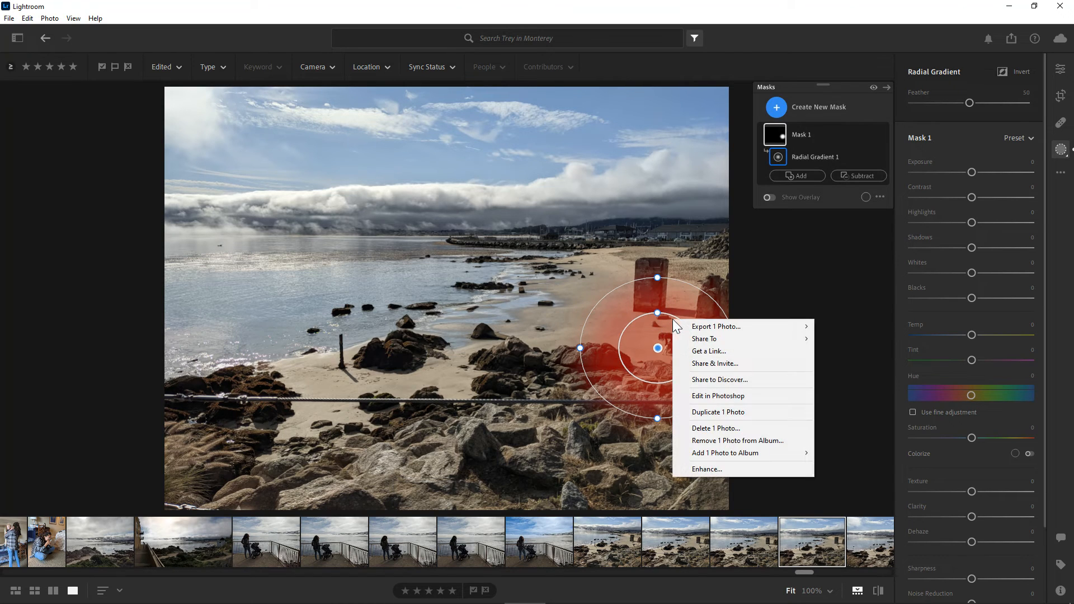
- Invert the radial gradient so the mask covers everything outside the ellipse around the person
{"action": "right_click", "coordinate": [776, 160]}
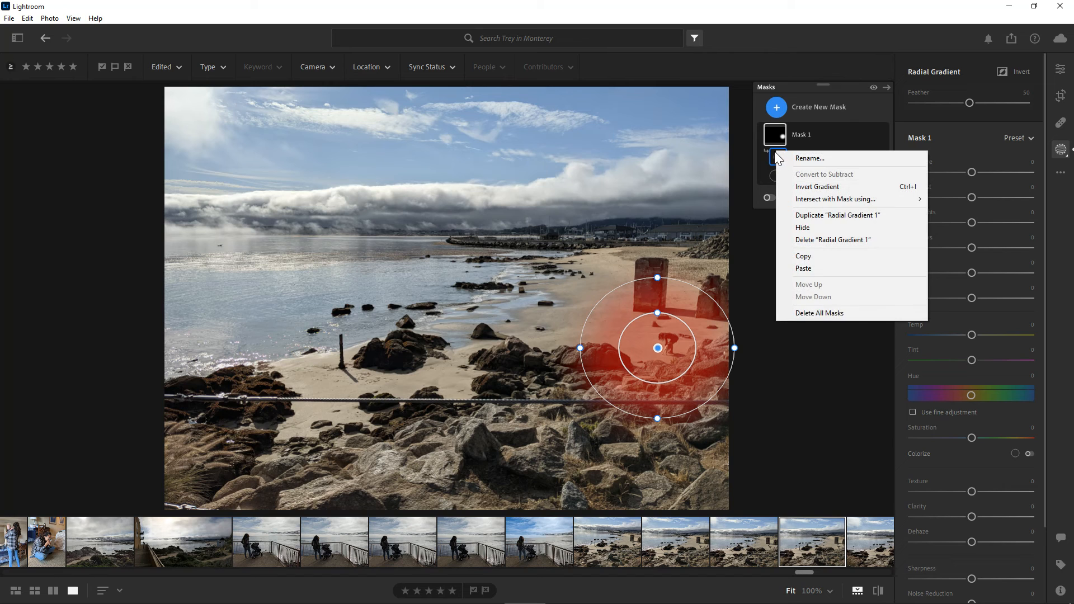
{"action": "left_click", "coordinate": [772, 157]}
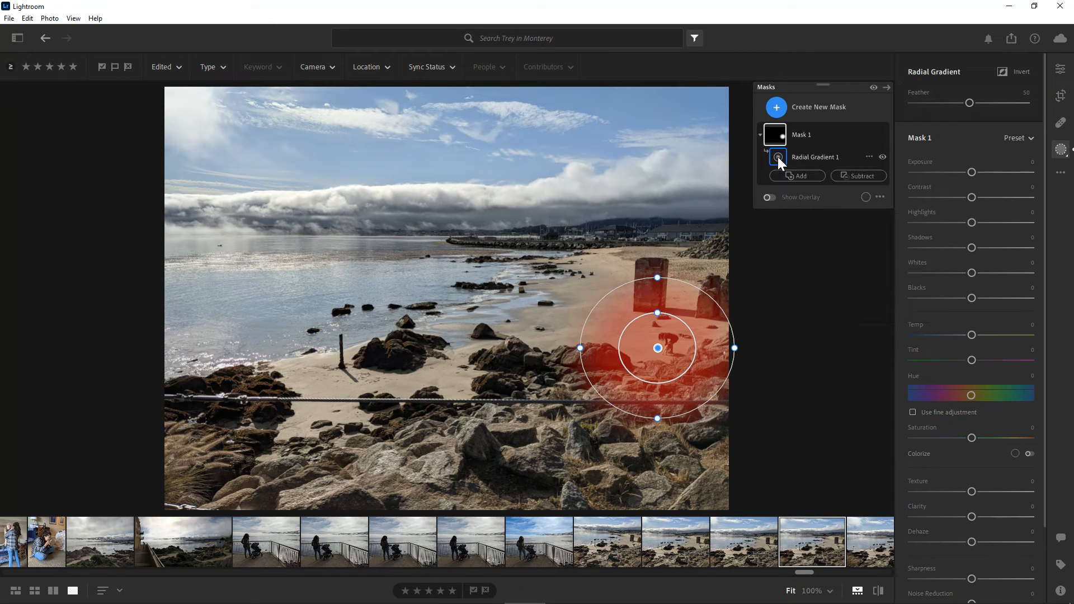
{"action": "right_click", "coordinate": [777, 157]}
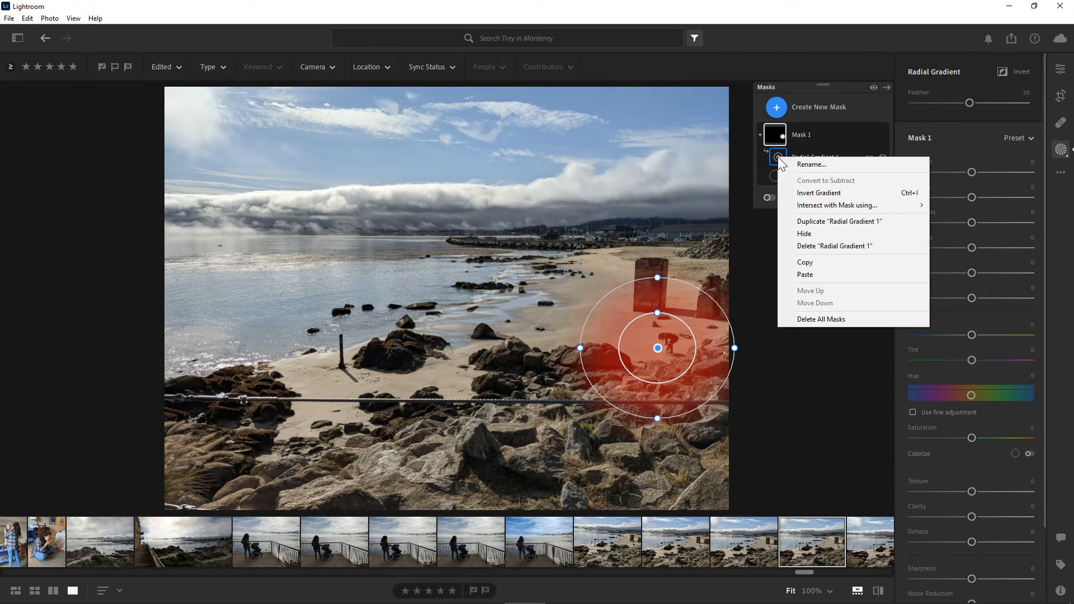
{"action": "left_click", "coordinate": [819, 194]}
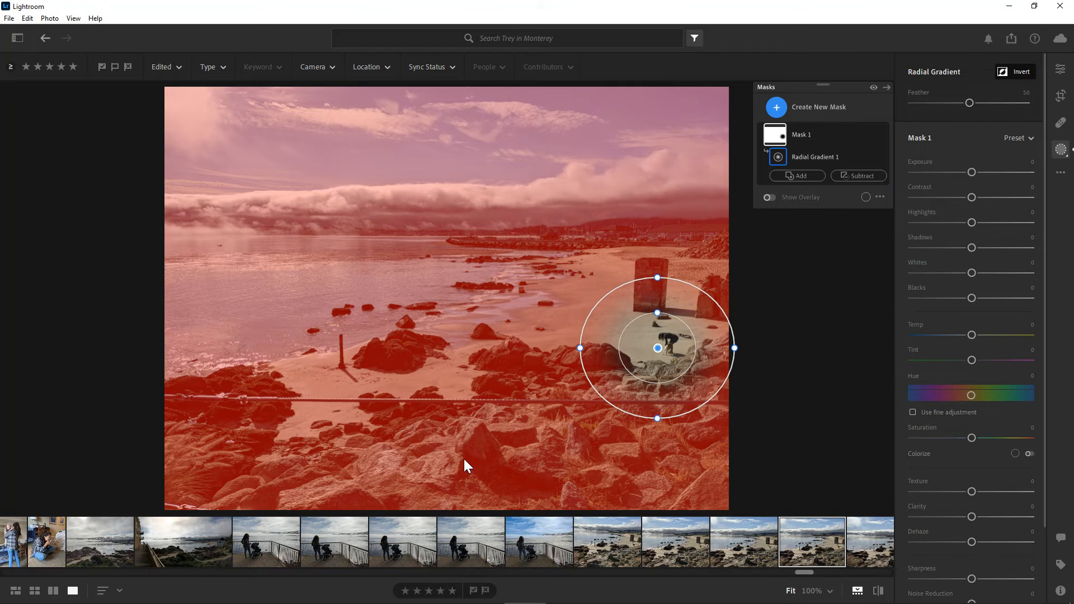
- Set the inverted mask's Exposure to -0.04 and its Saturation to +4
{"action": "mouse_move", "coordinate": [974, 173]}
{"action": "left_mouse_down"}
{"action": "mouse_move", "coordinate": [945, 177]}
{"action": "mouse_move", "coordinate": [972, 173]}
{"action": "left_mouse_up"}
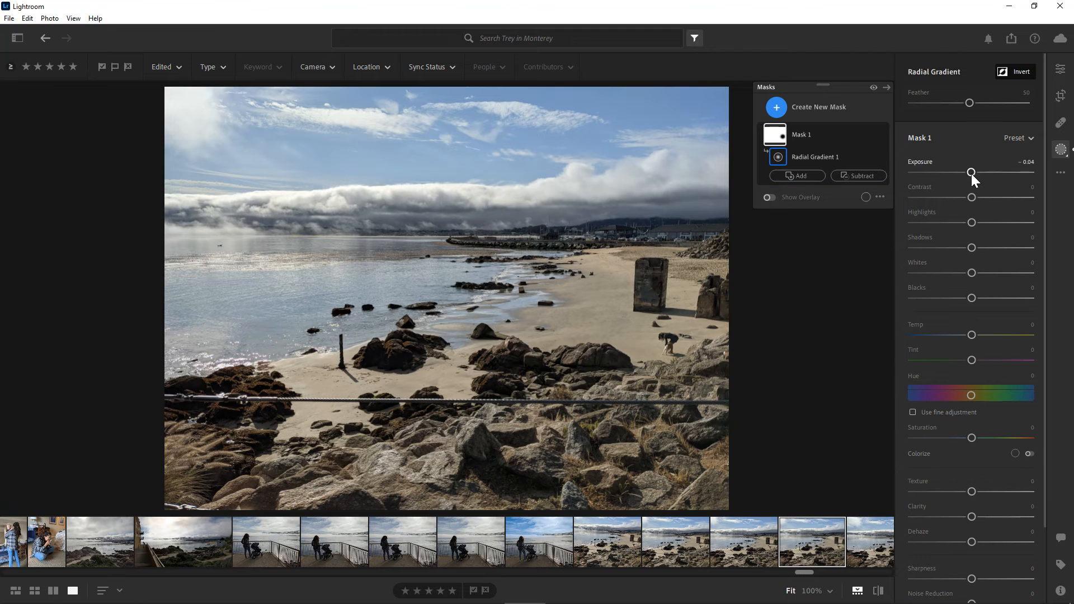
{"action": "left_click_drag", "start_coordinate": [971, 439], "coordinate": [935, 438]}
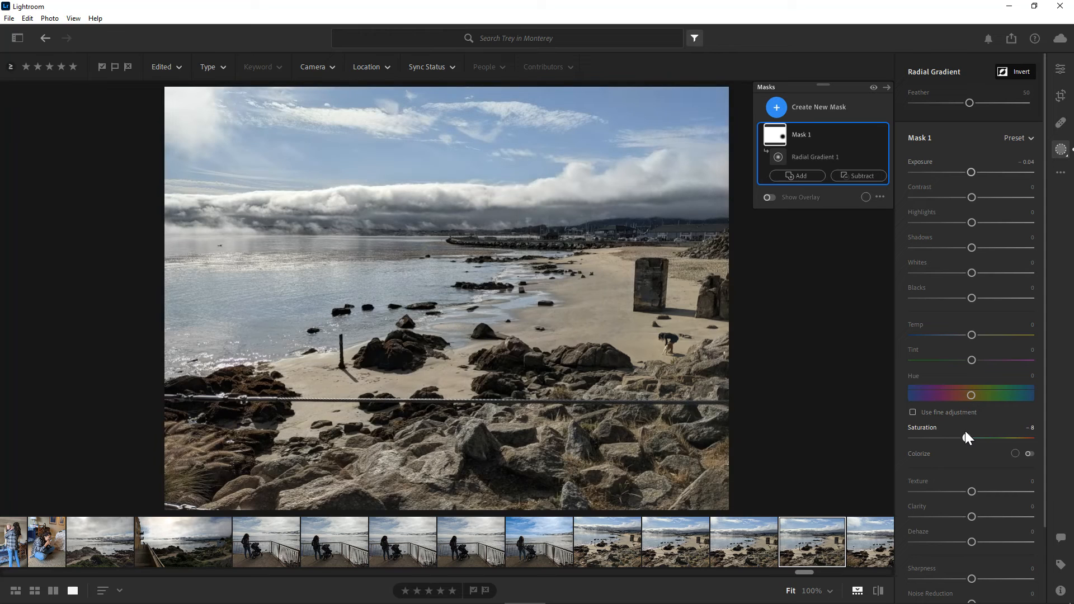
{"action": "left_click_drag", "start_coordinate": [970, 437], "coordinate": [974, 437]}
- Soften the area outside the ellipse with Texture -100, Clarity -100 and Dehaze -38
{"action": "left_click_drag", "start_coordinate": [972, 492], "coordinate": [905, 485]}
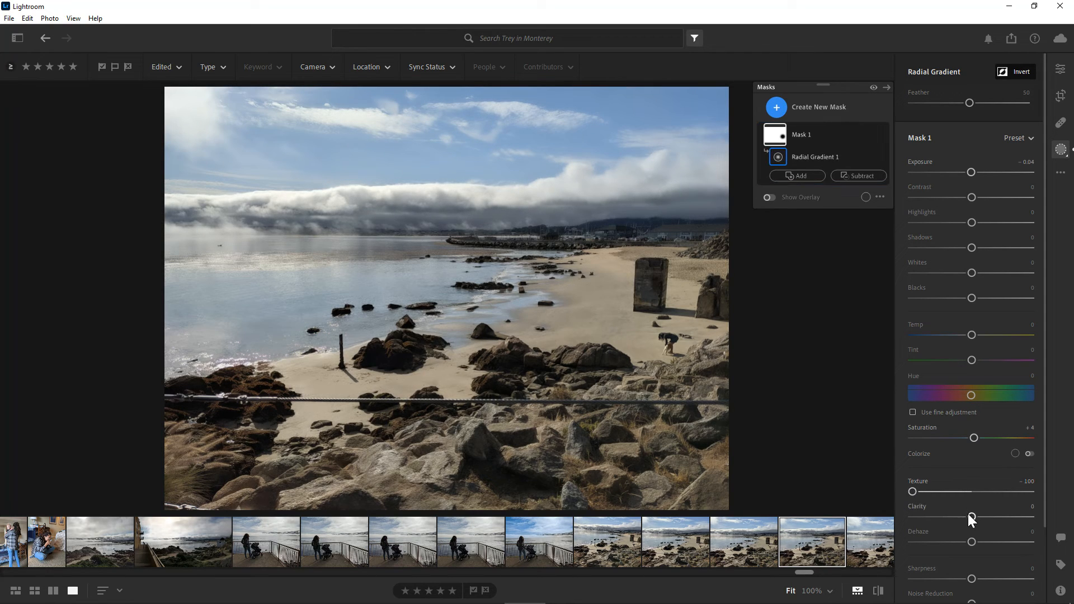
{"action": "left_click_drag", "start_coordinate": [971, 517], "coordinate": [907, 505]}
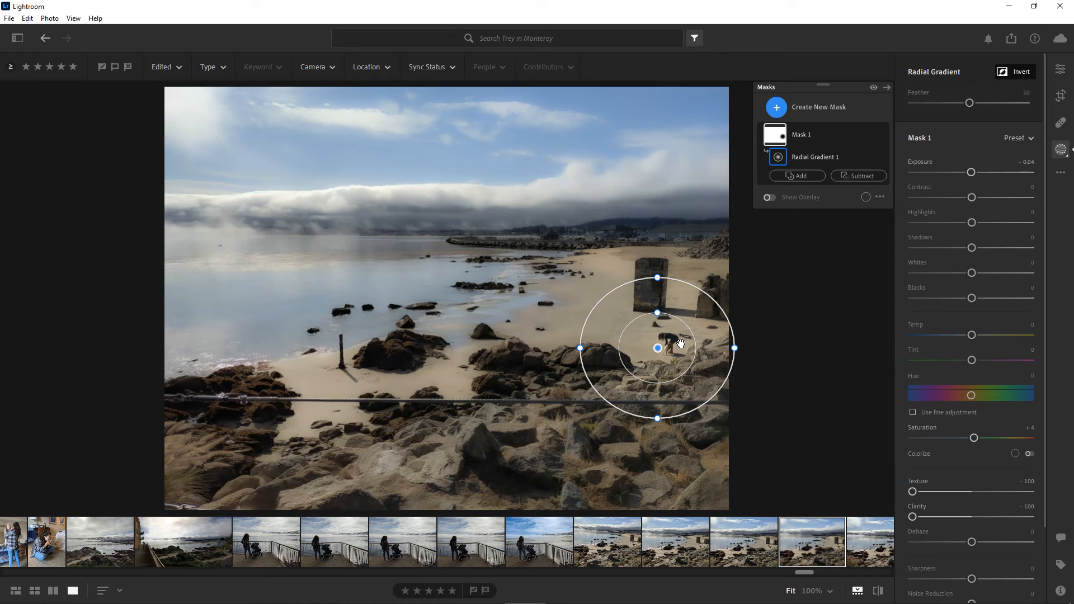
{"action": "left_click_drag", "start_coordinate": [973, 541], "coordinate": [952, 539]}
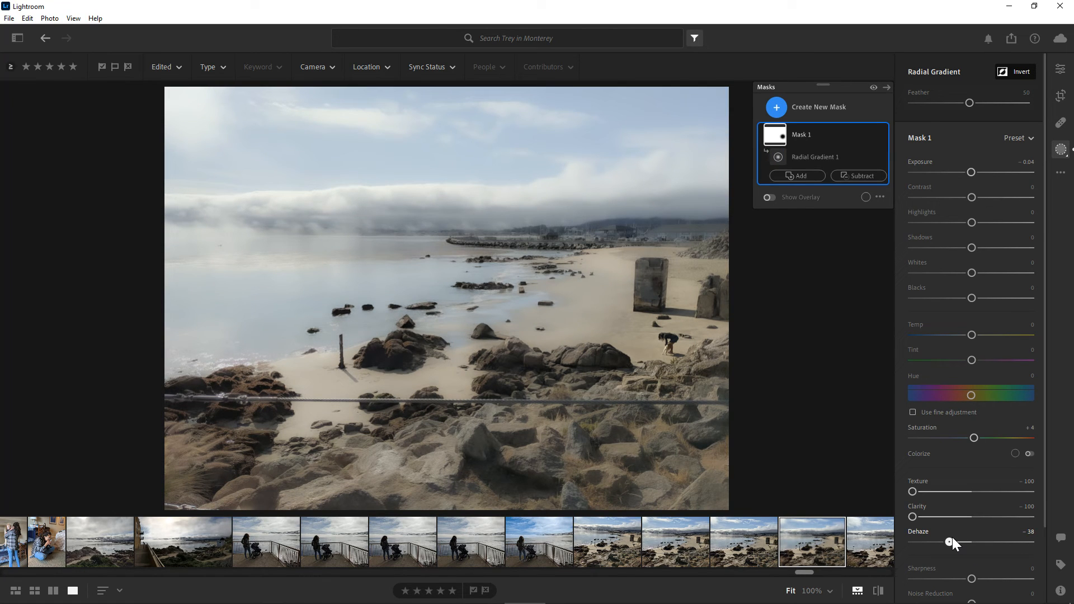
- Reshape the radial gradient into a wide, flat ellipse and reposition it as a horizontal band across the beach and shoreline rocks
{"action": "left_click_drag", "start_coordinate": [679, 338], "coordinate": [686, 341]}
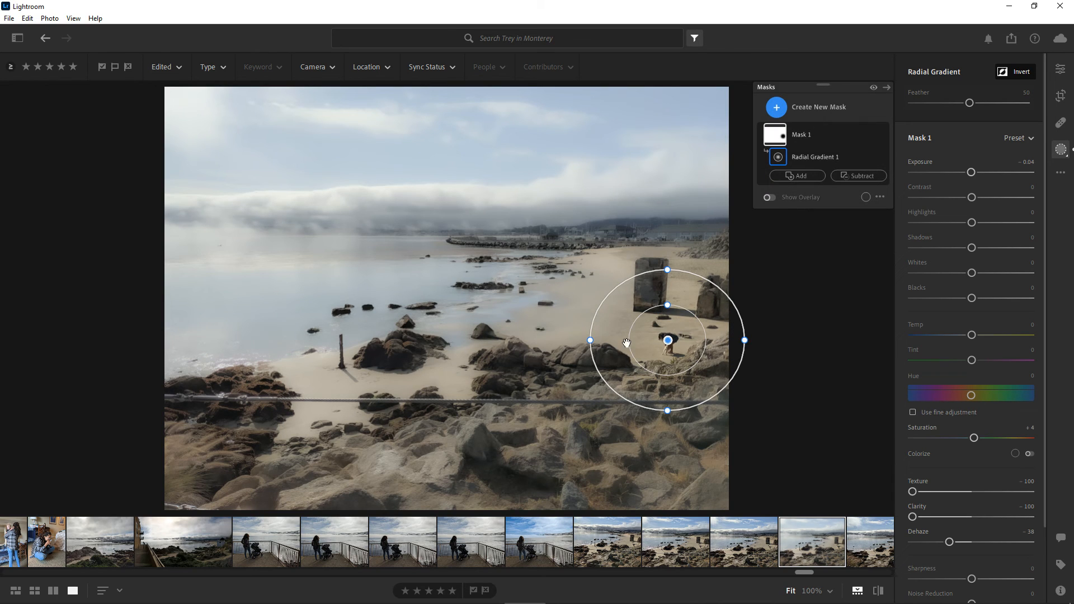
{"action": "left_click_drag", "start_coordinate": [590, 340], "coordinate": [522, 340]}
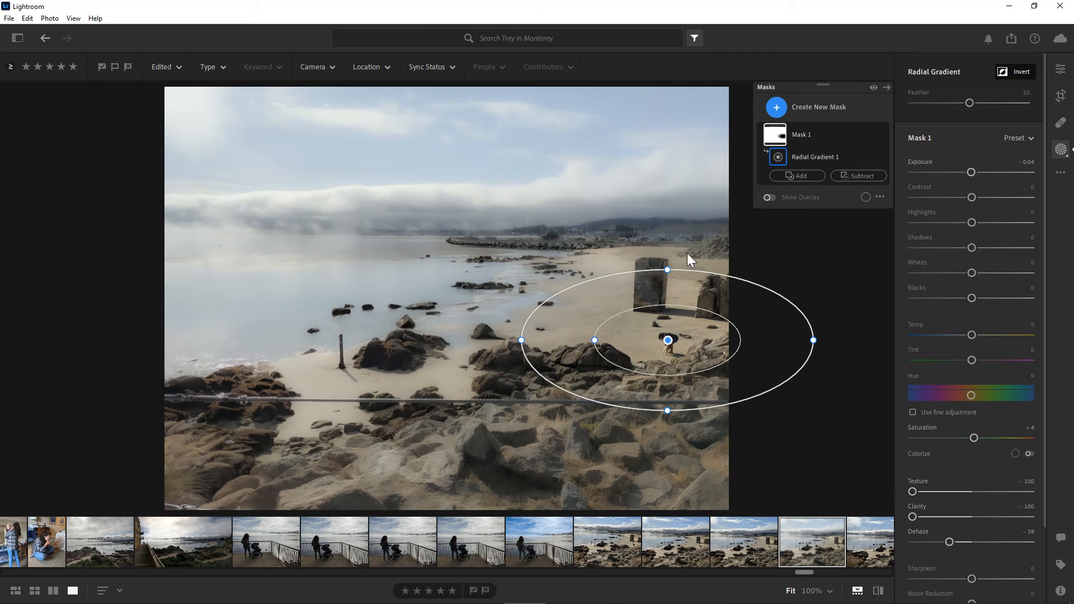
{"action": "left_click_drag", "start_coordinate": [668, 270], "coordinate": [674, 289]}
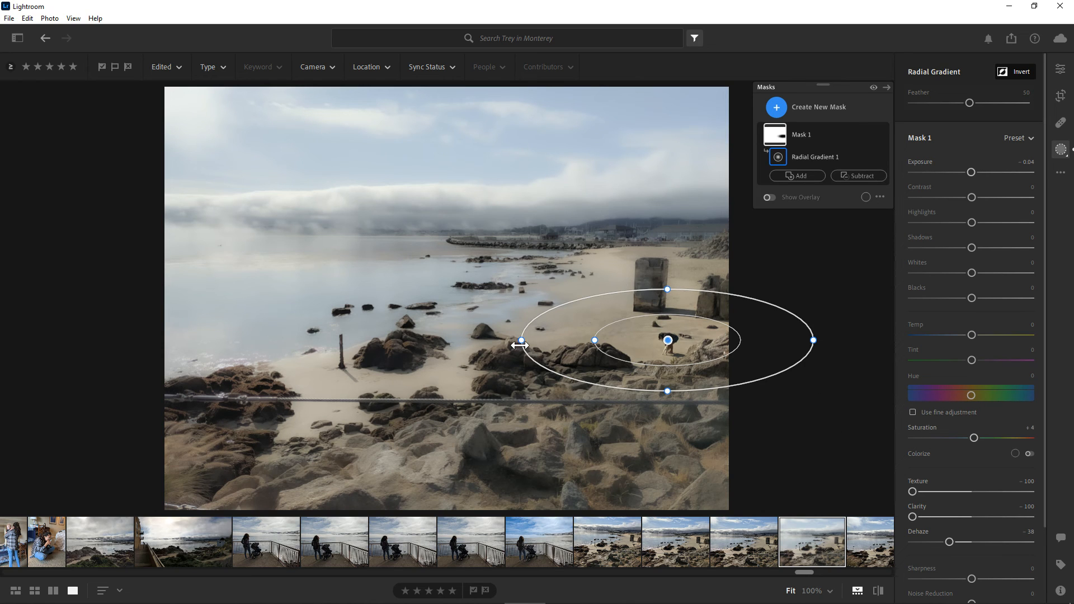
{"action": "left_click_drag", "start_coordinate": [521, 340], "coordinate": [164, 339]}
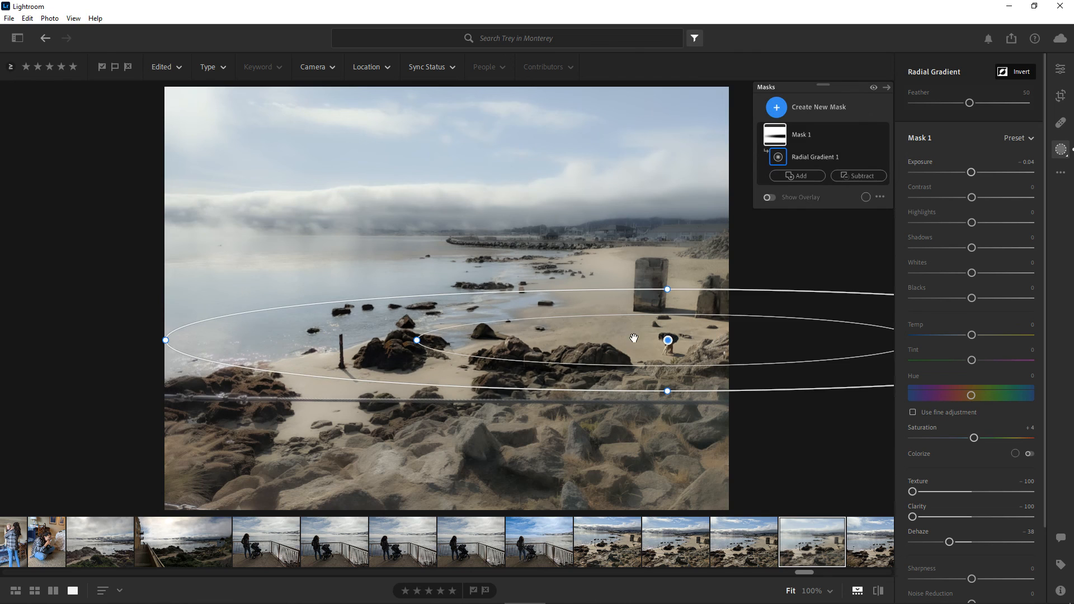
{"action": "left_click_drag", "start_coordinate": [616, 338], "coordinate": [434, 340]}
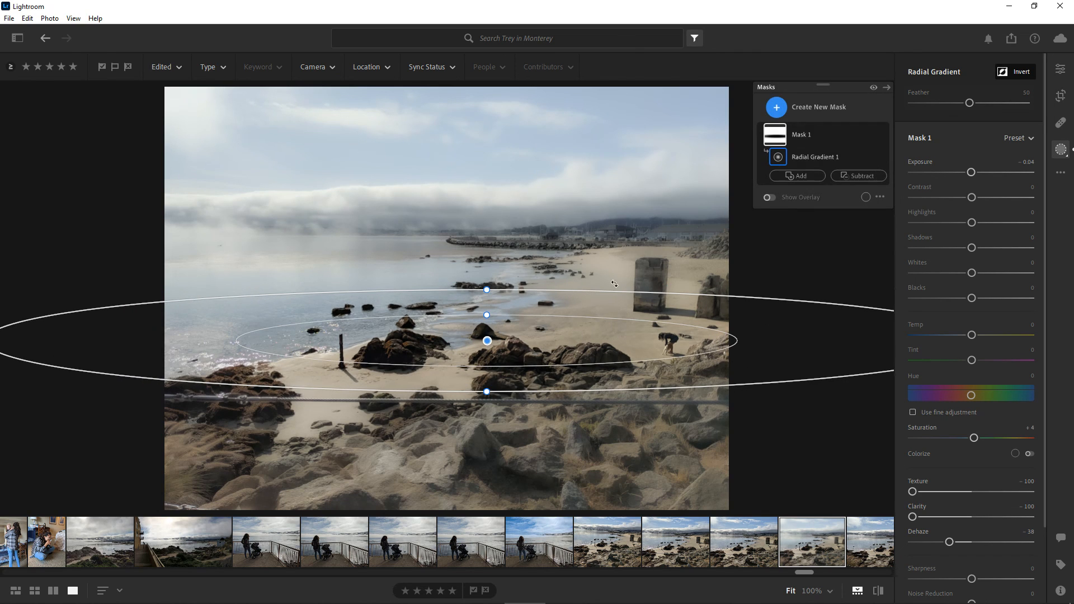
- Leave the radial gradient and open the choice of mask types for a new mask on the same photo
{"action": "left_click", "coordinate": [1063, 152]}
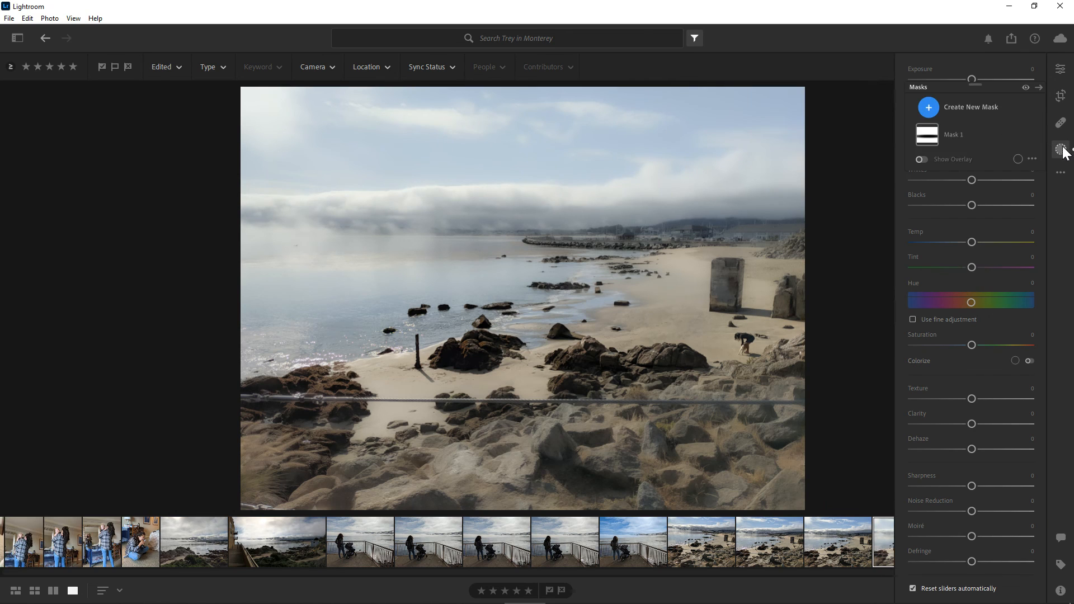
{"action": "left_click", "coordinate": [776, 107]}
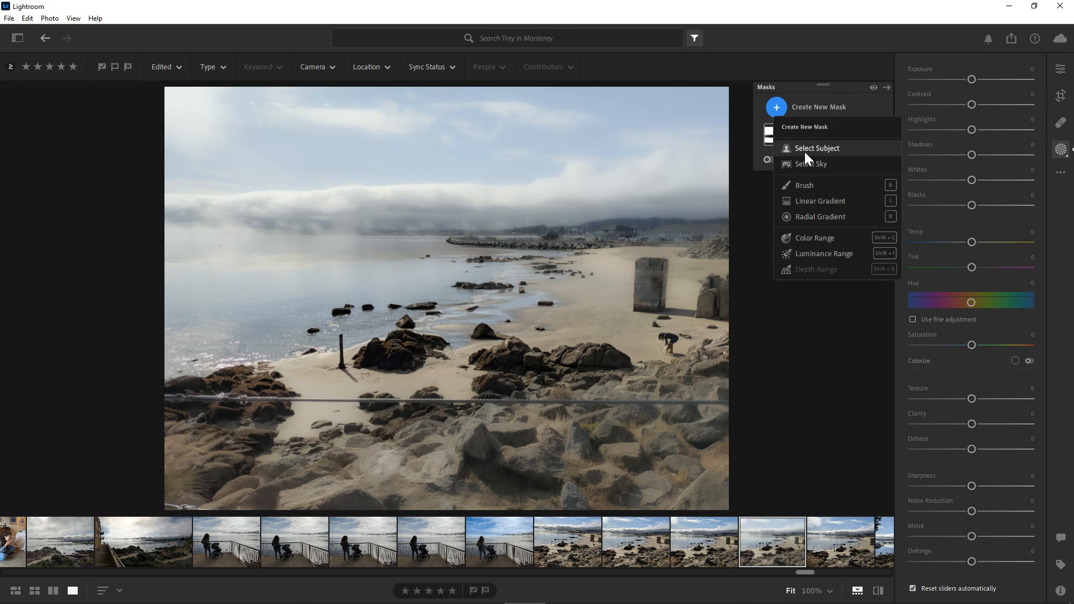